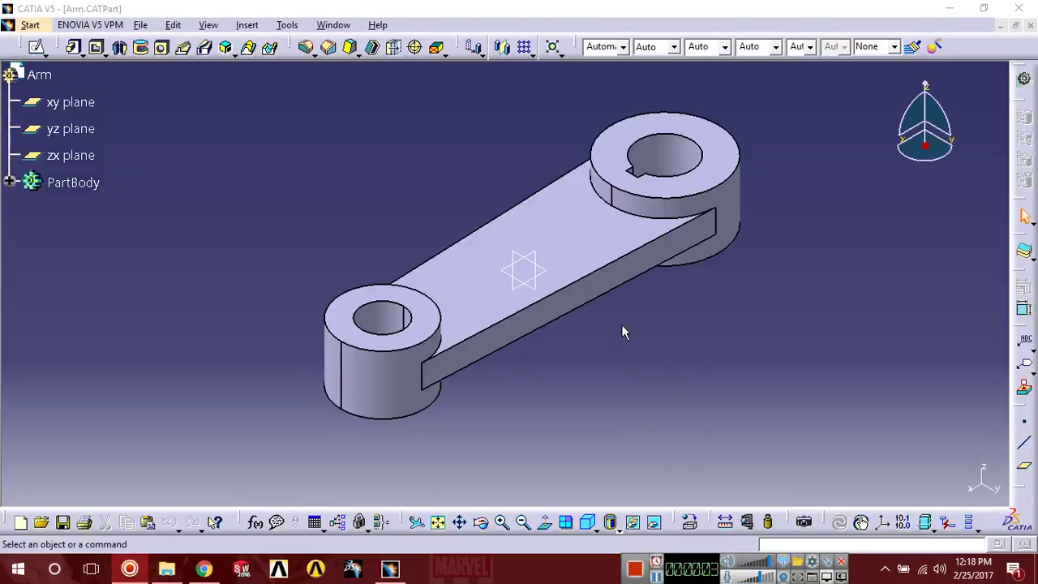
Orbit the finished Arm part to inspect it from several sides.
mouse_move(621, 333)
middle_mouse_down()
mouse_move(639, 340)
mouse_move(567, 310)
middle_mouse_up()
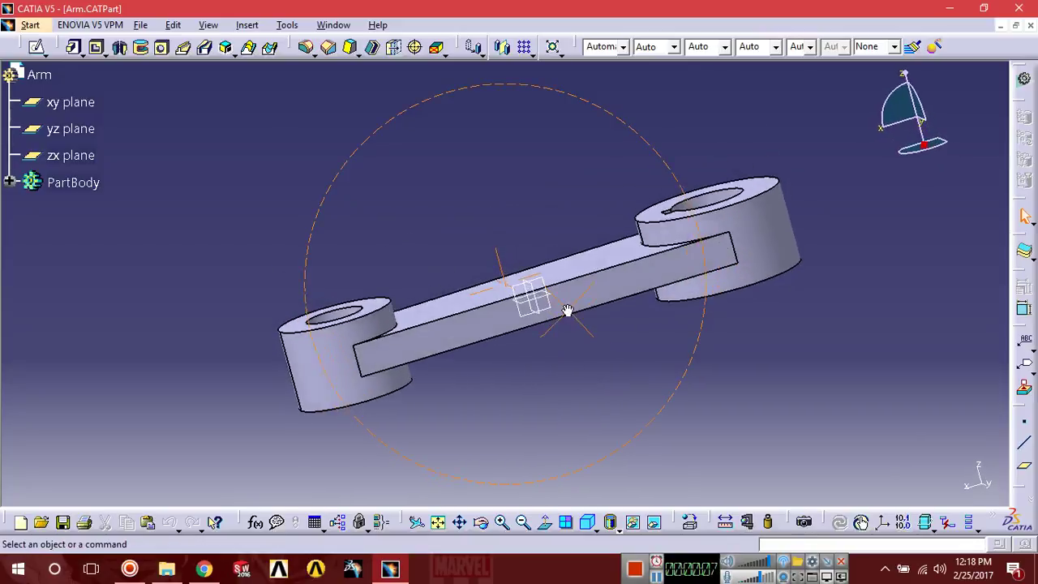
mouse_move(568, 310)
middle_mouse_down()
mouse_move(591, 379)
mouse_move(595, 352)
mouse_move(494, 130)
mouse_move(538, 352)
mouse_move(599, 486)
middle_mouse_up()
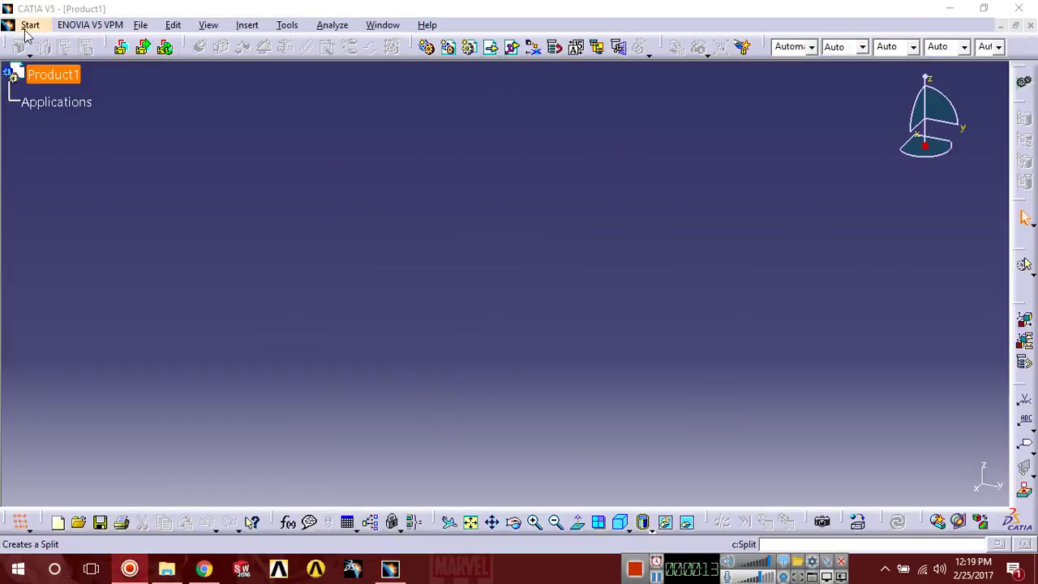
Create a new Part Design part named Arm.
left_click(30, 25)
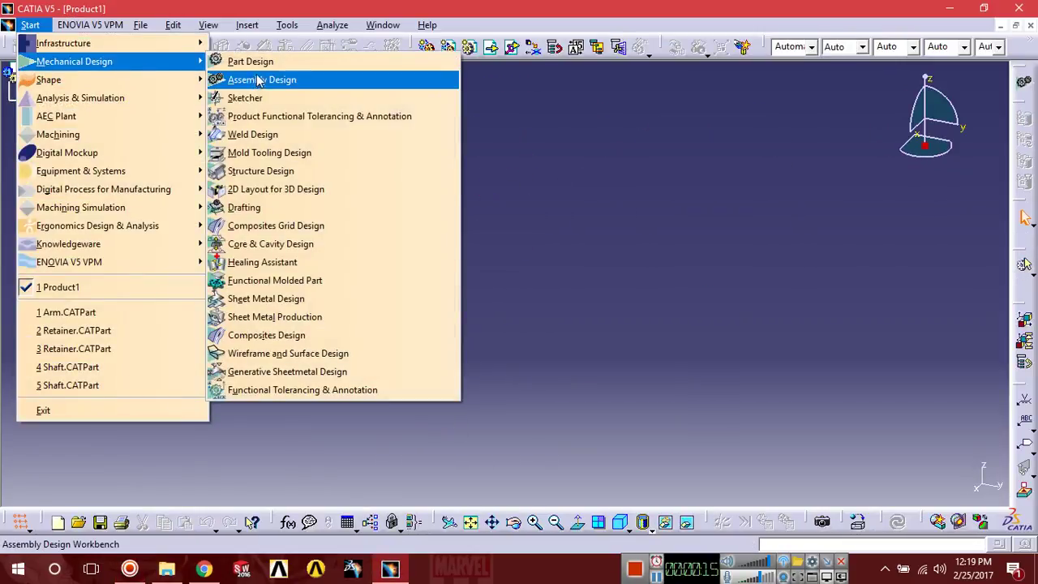
left_click(244, 79)
type("Arm")
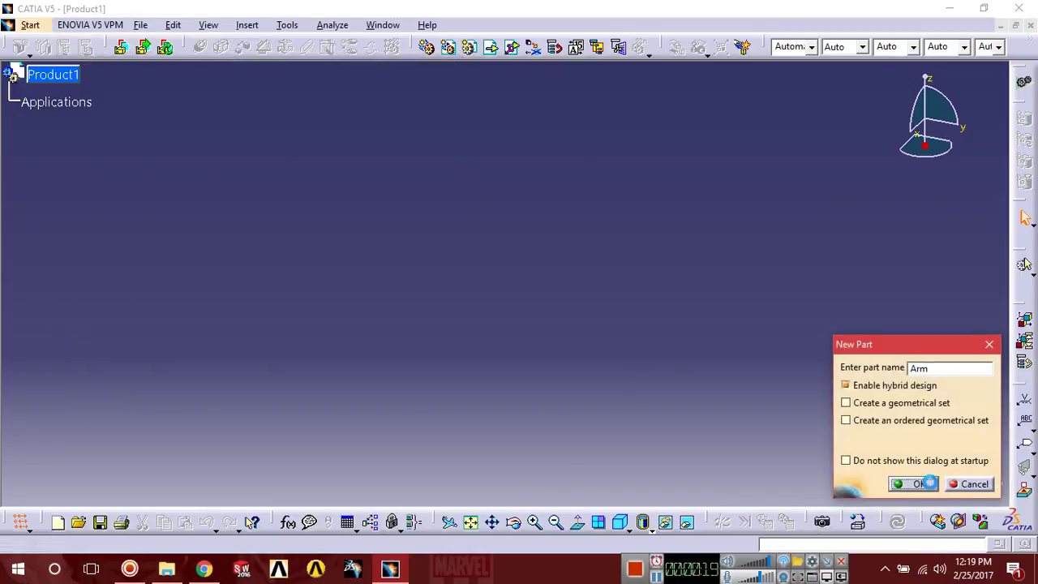
left_click(929, 484)
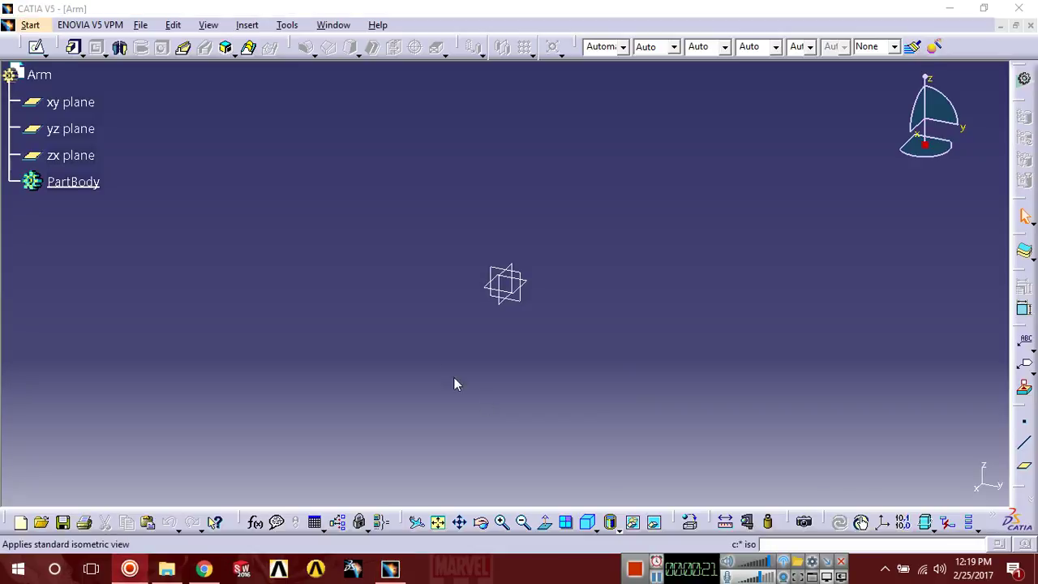
Start a sketch on the xy plane and draw a horizontal axis line across the origin.
left_click(55, 102)
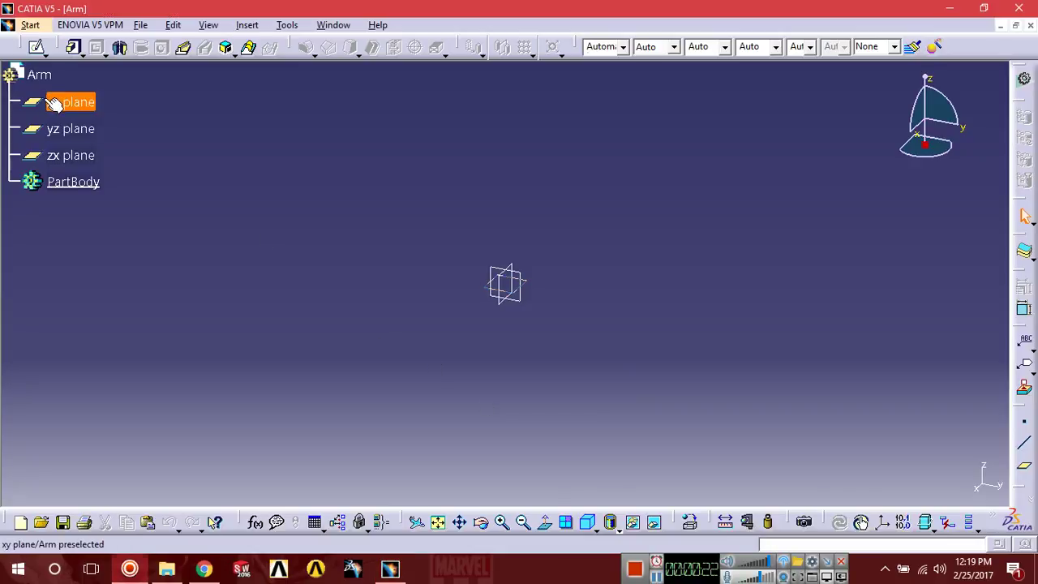
left_click(36, 46)
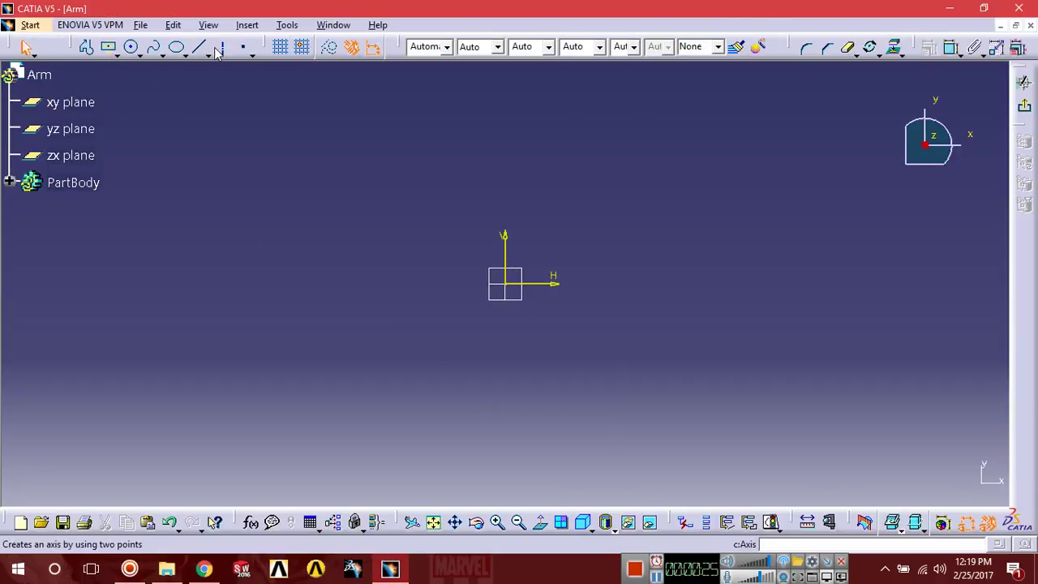
left_click(220, 46)
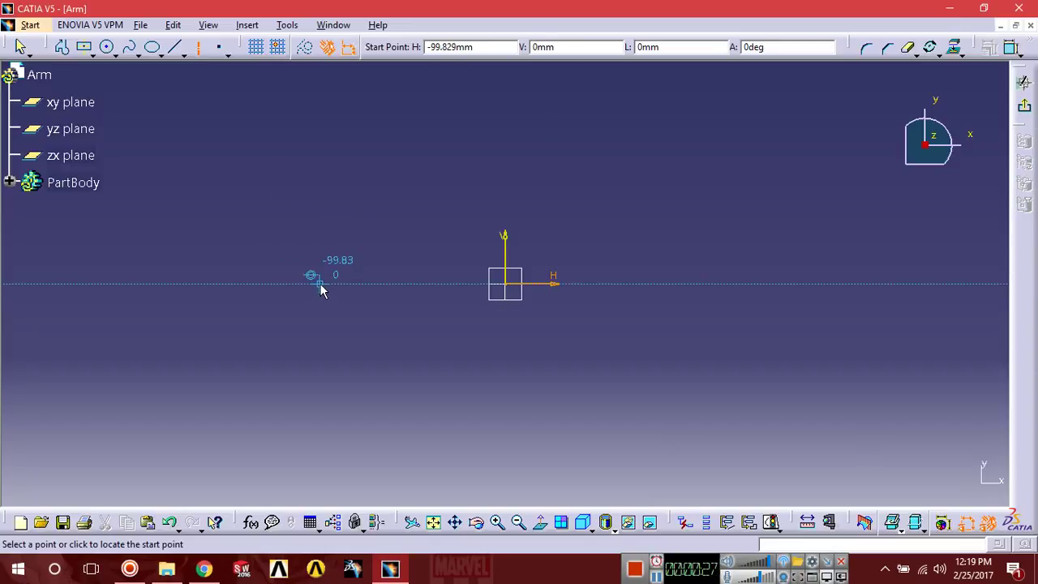
left_click(320, 285)
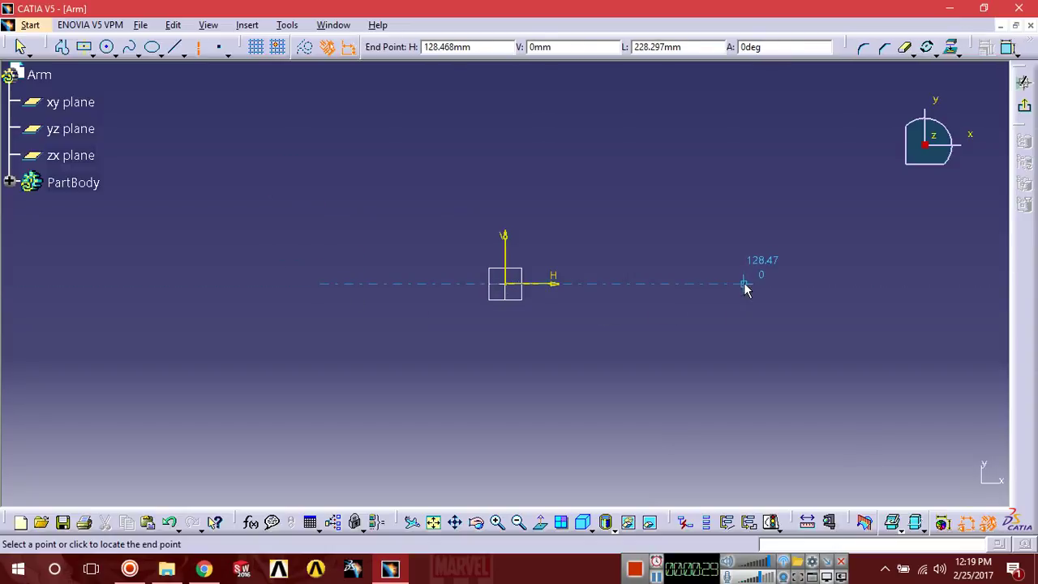
left_click(745, 284)
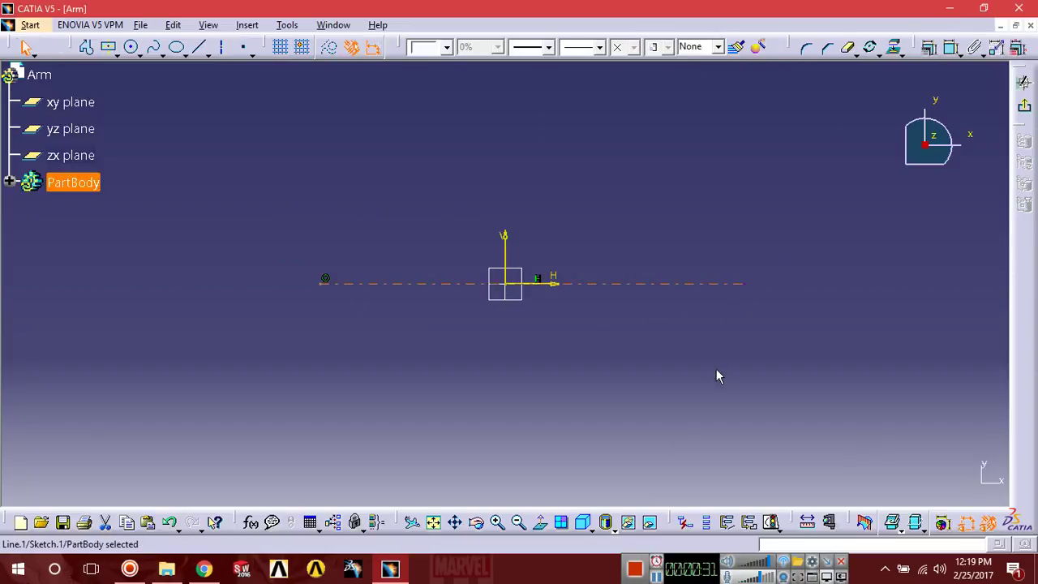
Make the origin the axis midpoint and dimension the axis to 300 mm.
left_click(512, 287)
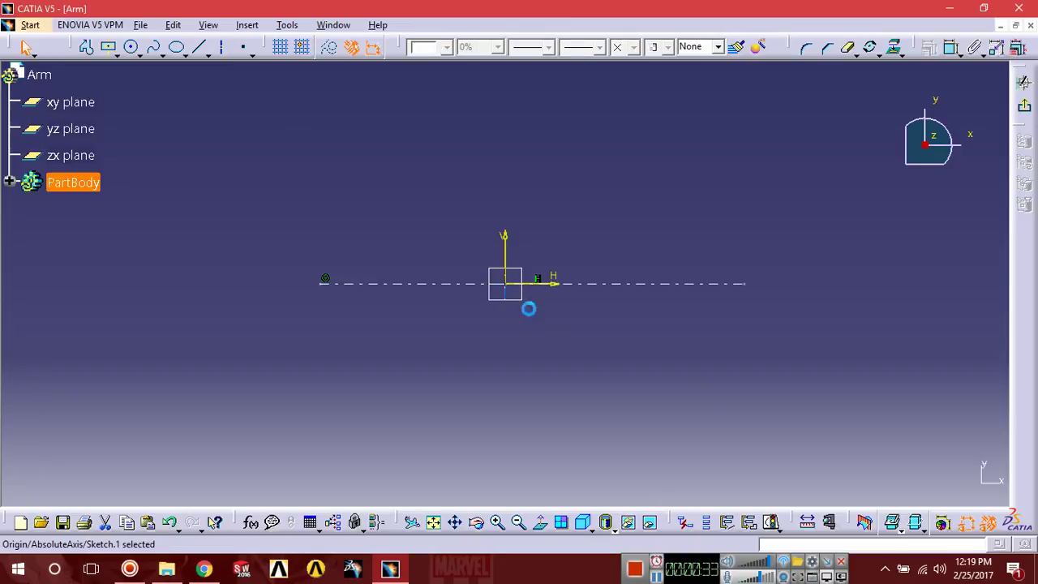
left_click(662, 285, "ctrl")
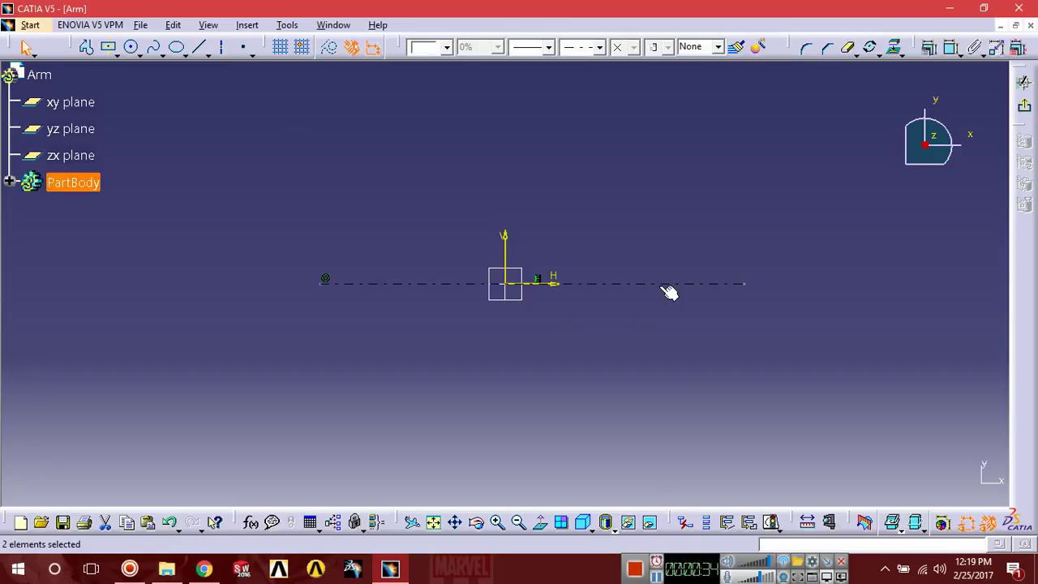
left_click(928, 48)
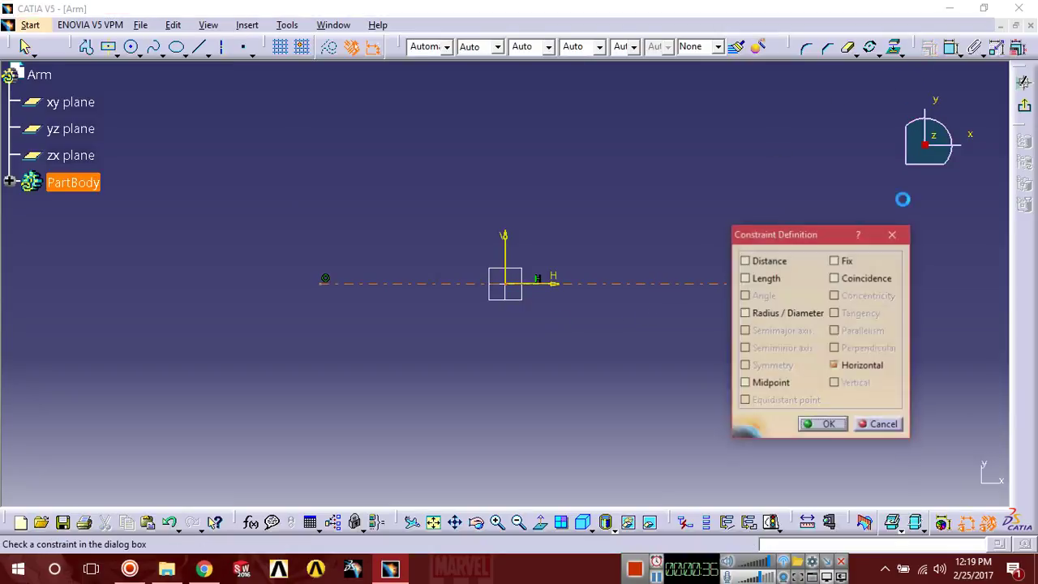
left_click(745, 384)
left_click(820, 424)
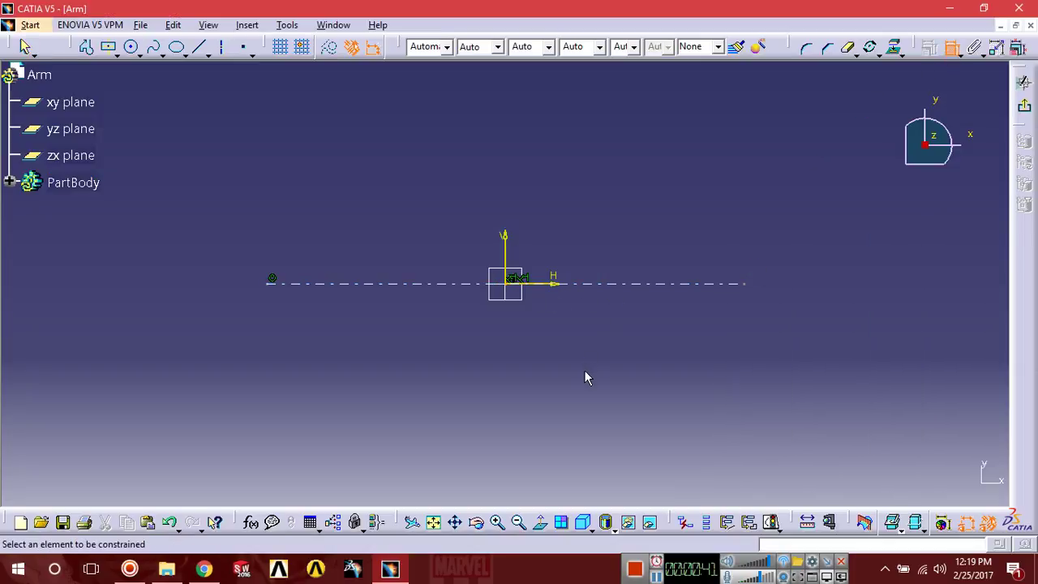
left_click(974, 47)
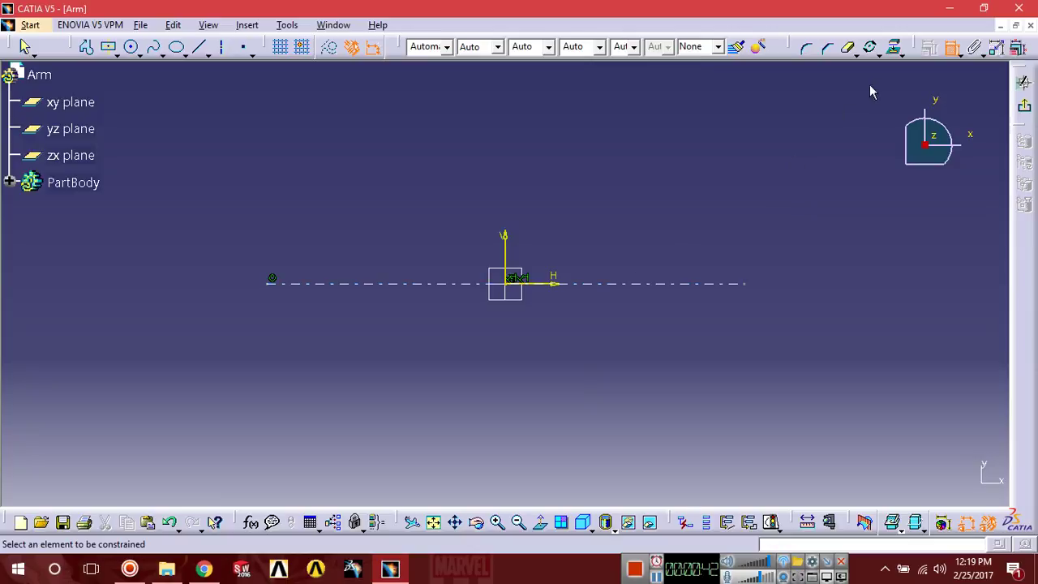
left_click(621, 289)
left_click(604, 357)
double_click(607, 354)
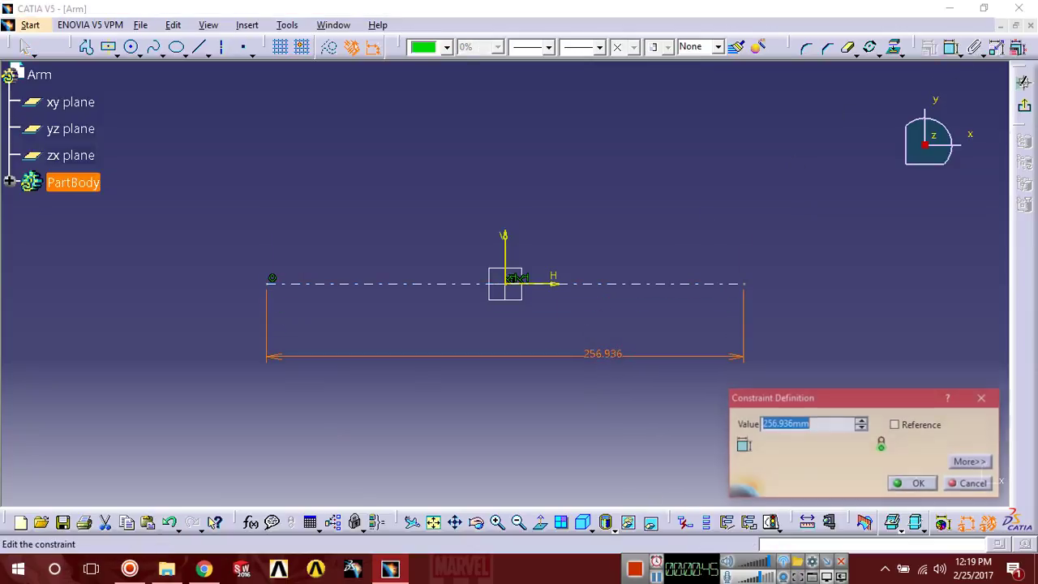
type("300")
key("Return")
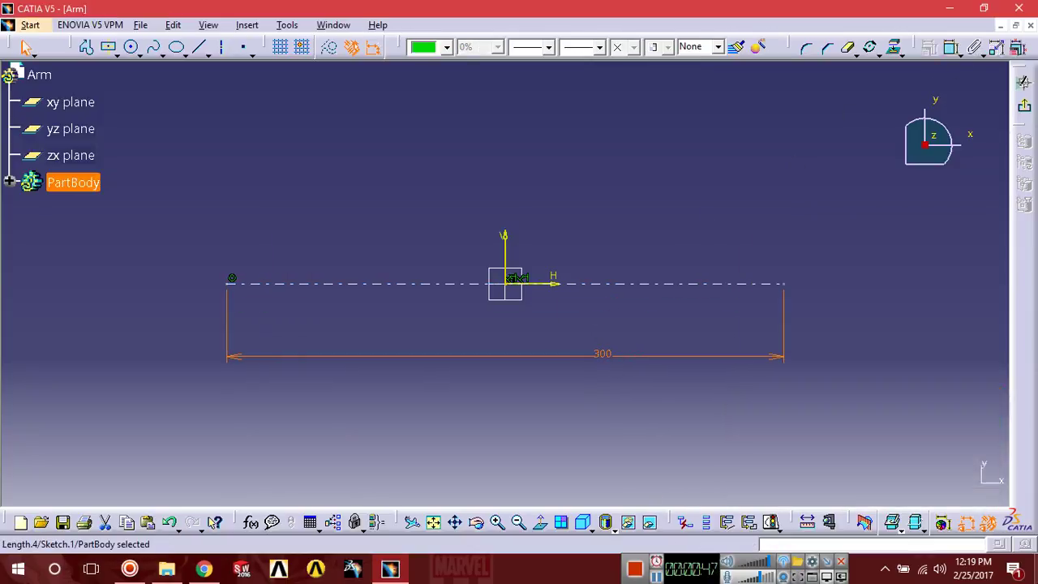
Draw two concentric circles centred on the axis's left end.
left_click(598, 198)
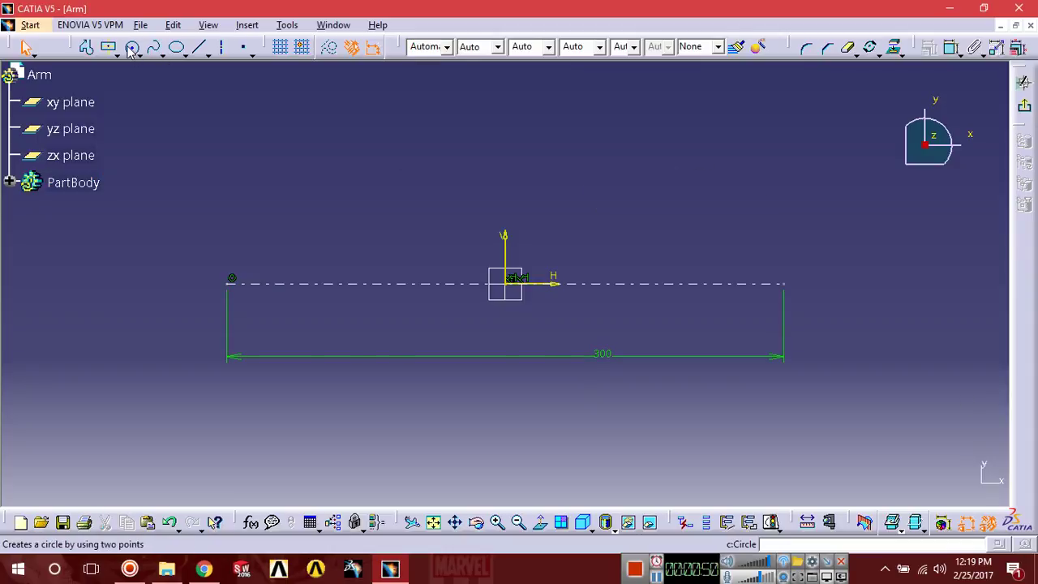
left_click(130, 46)
left_click(227, 283)
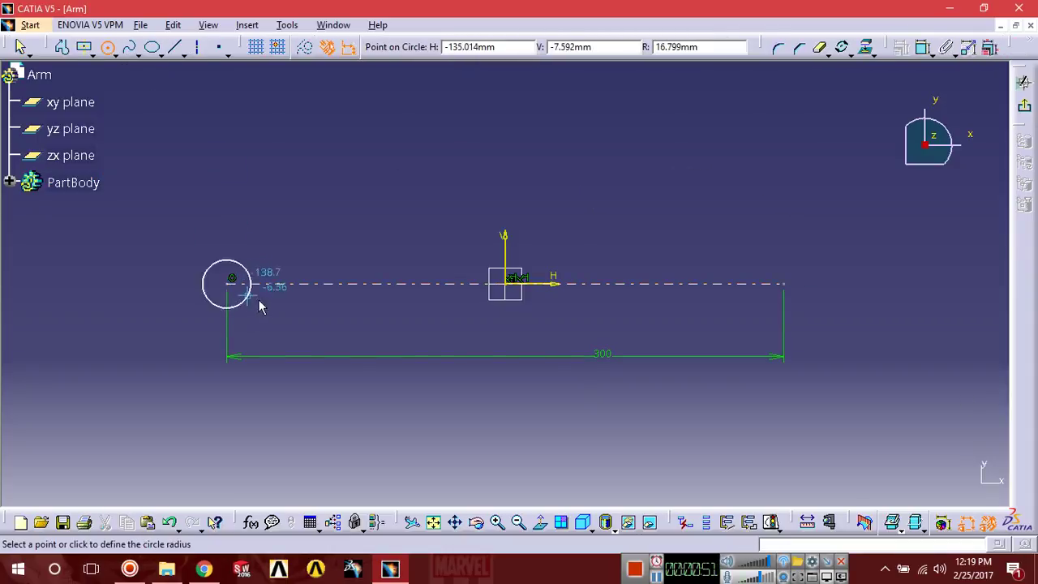
left_click(263, 297)
left_click(129, 47)
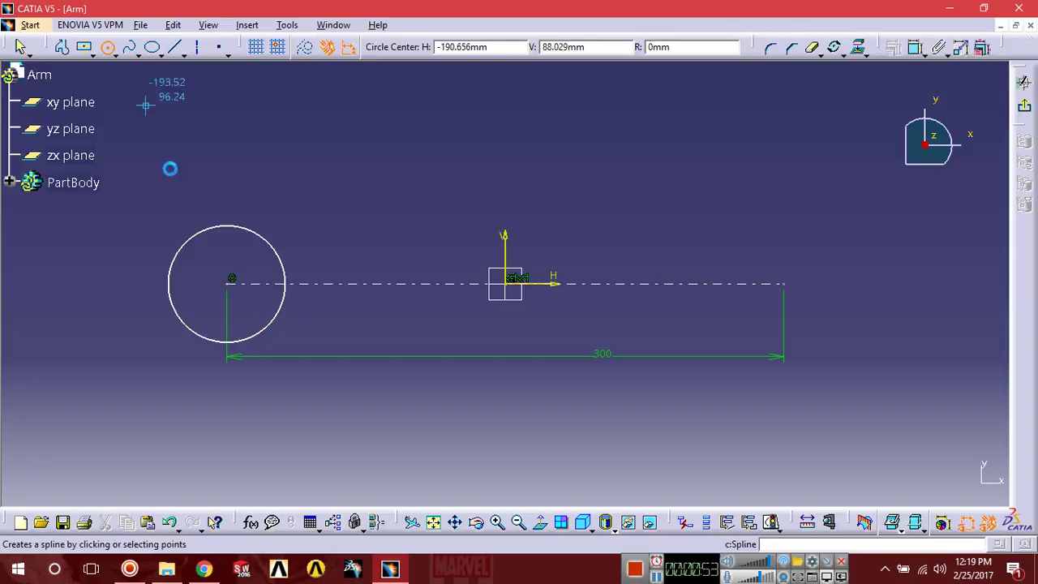
left_click(228, 289)
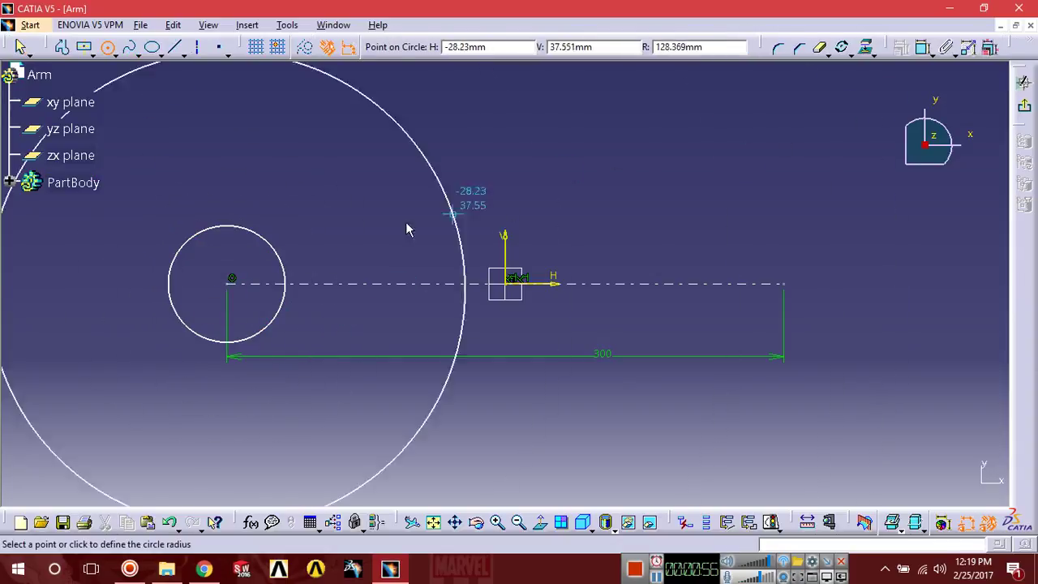
key("Escape")
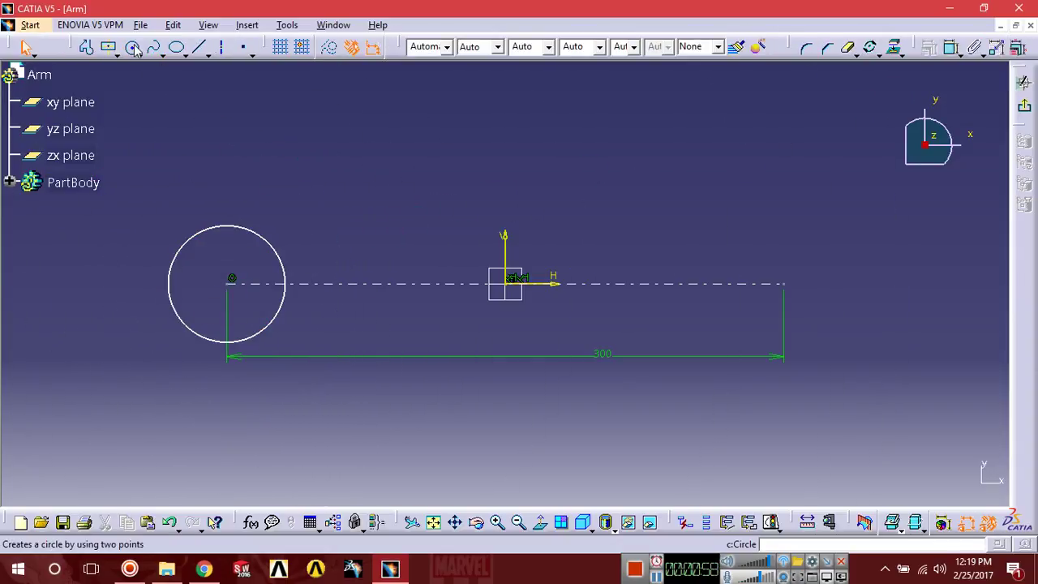
left_click(129, 47)
left_click(231, 282)
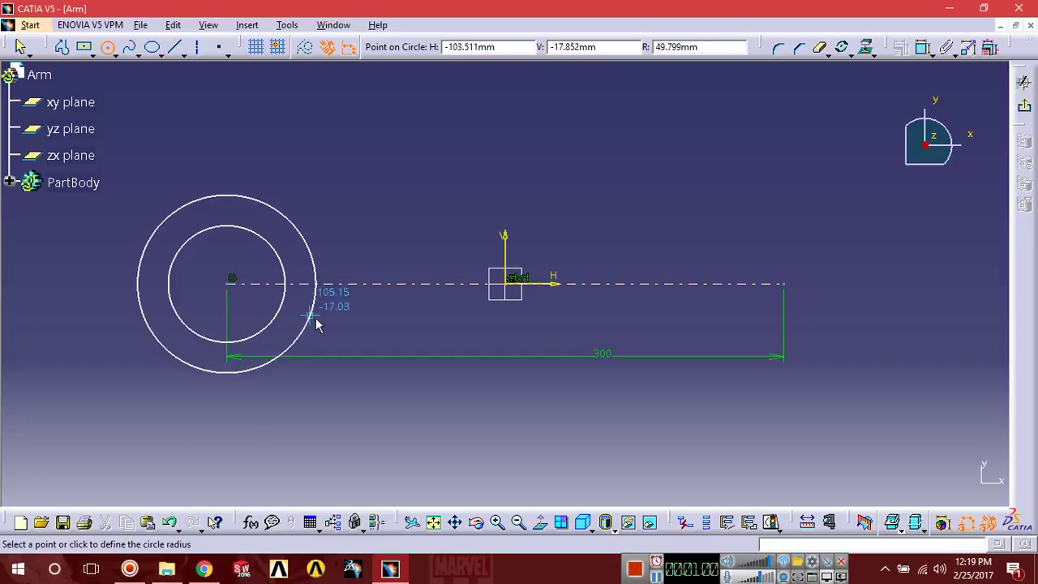
Dimension the outer left circle to 112.5 mm diameter.
left_click(325, 321)
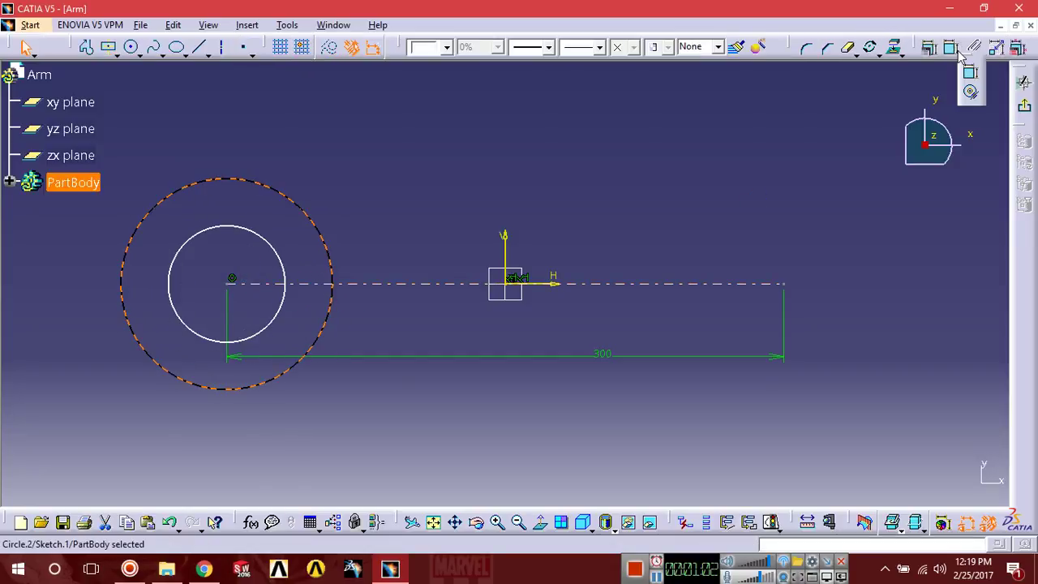
left_click(1024, 82)
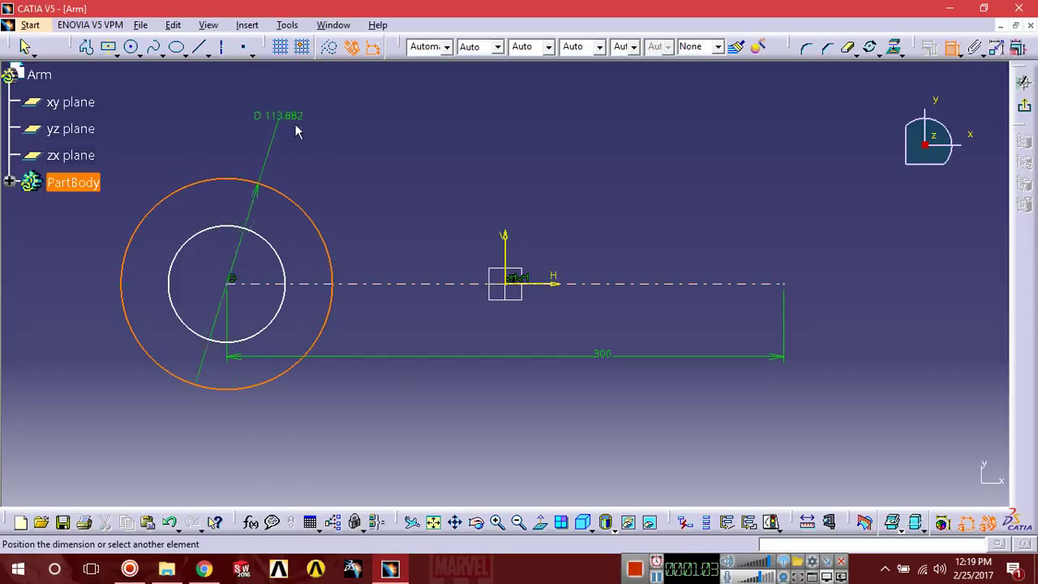
left_click(404, 163)
double_click(406, 157)
type("112.5")
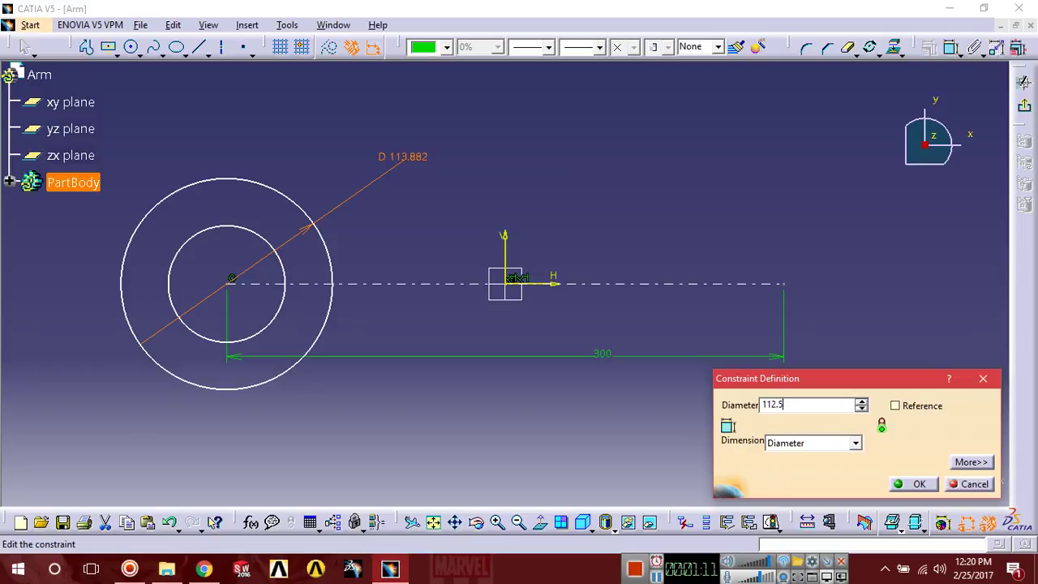
key("Return")
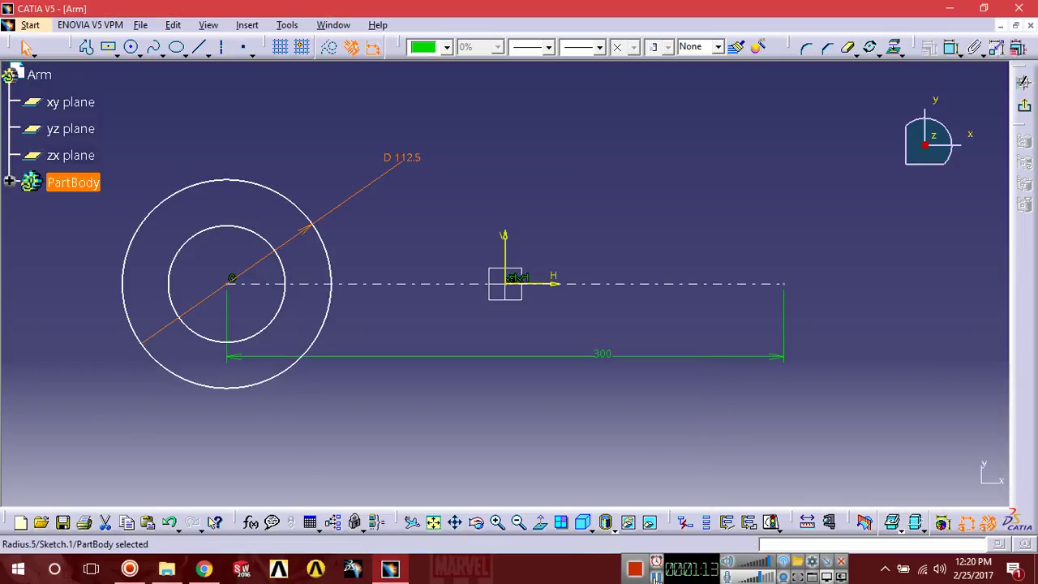
Dimension the inner left circle to 56.3 mm diameter.
left_click(951, 46)
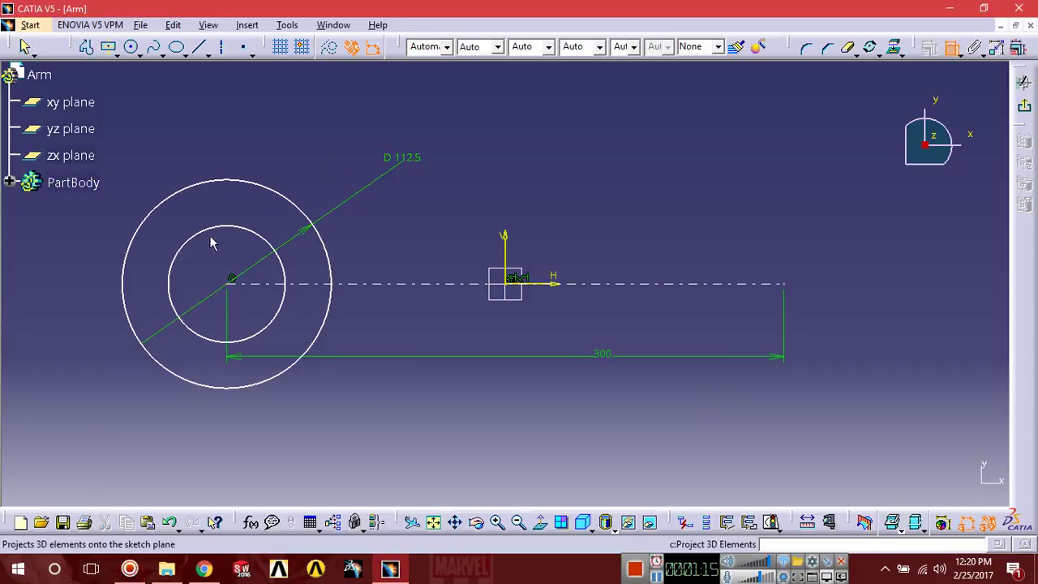
left_click(180, 253)
left_click(339, 131)
double_click(337, 127)
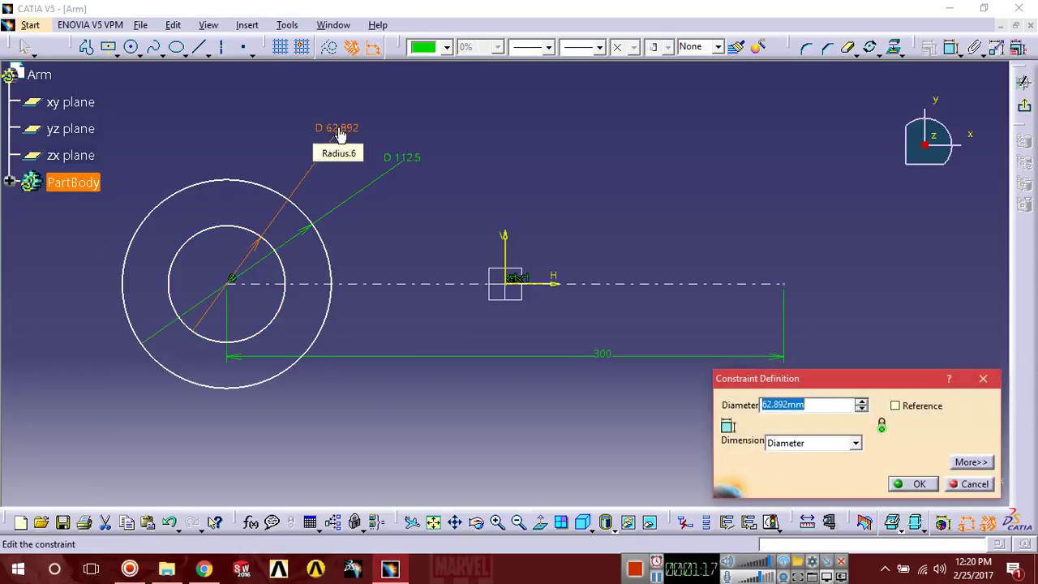
type("28.15*2")
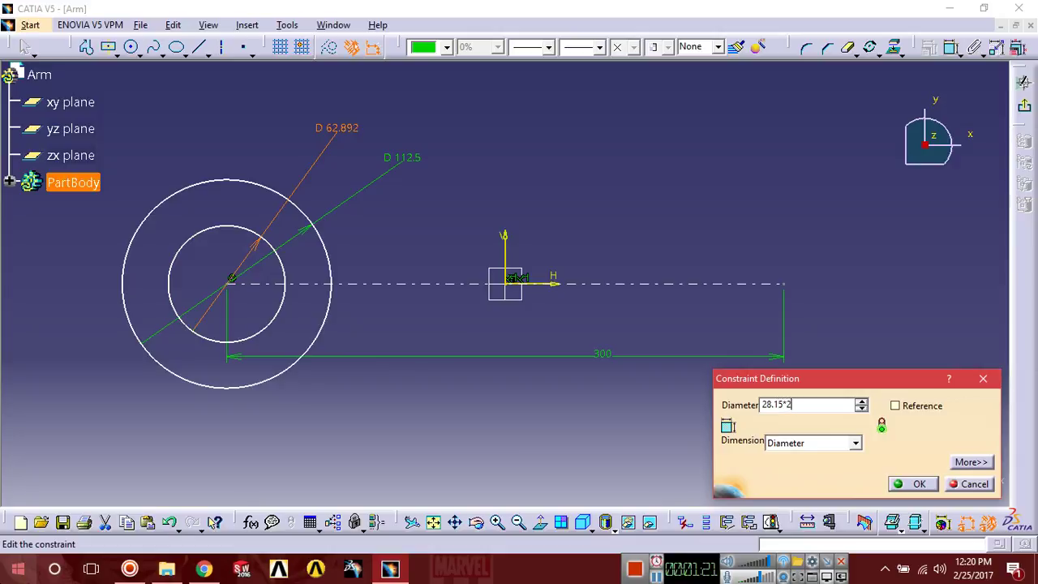
key("Return")
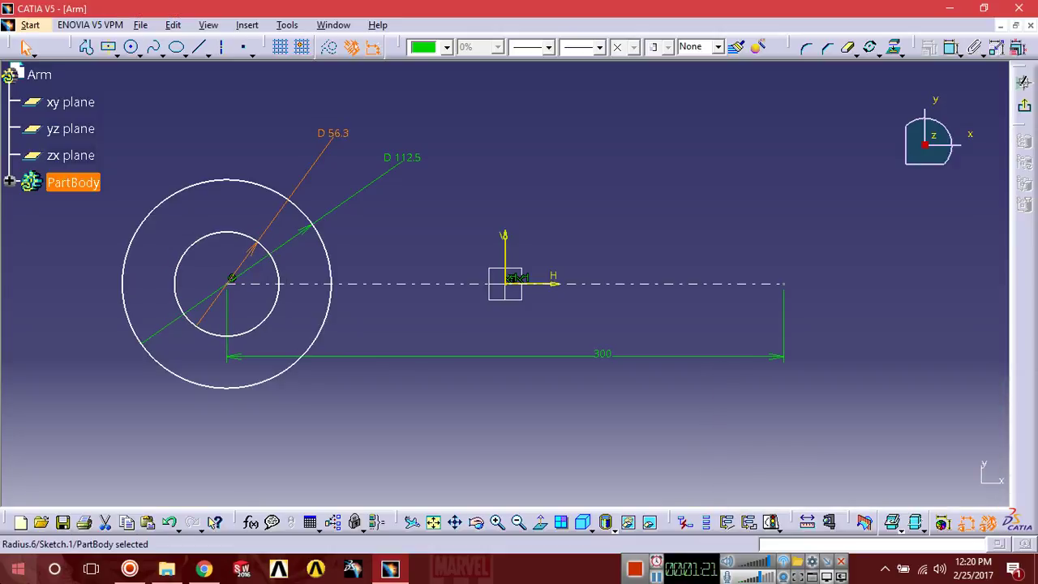
middle_click_drag(524, 190, 403, 202)
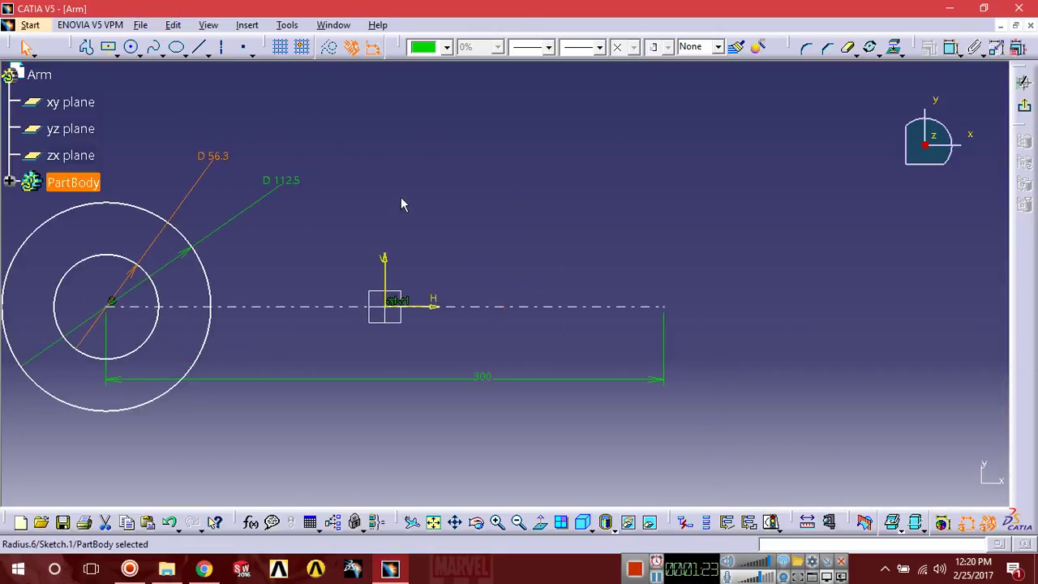
Draw two concentric circles centred on the axis's right end.
left_click(130, 47)
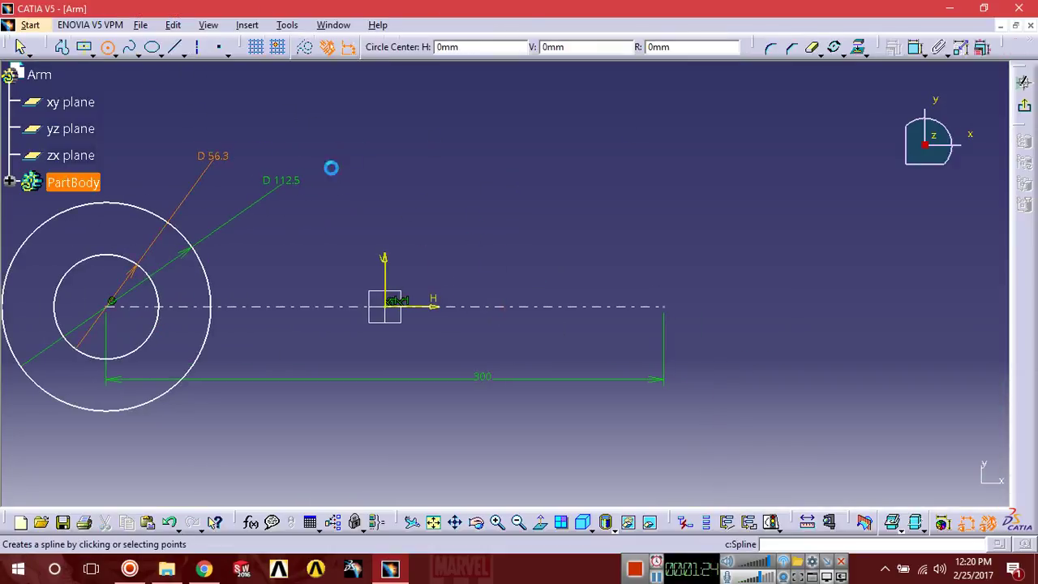
left_click(664, 307)
left_click(727, 352)
left_click(134, 49)
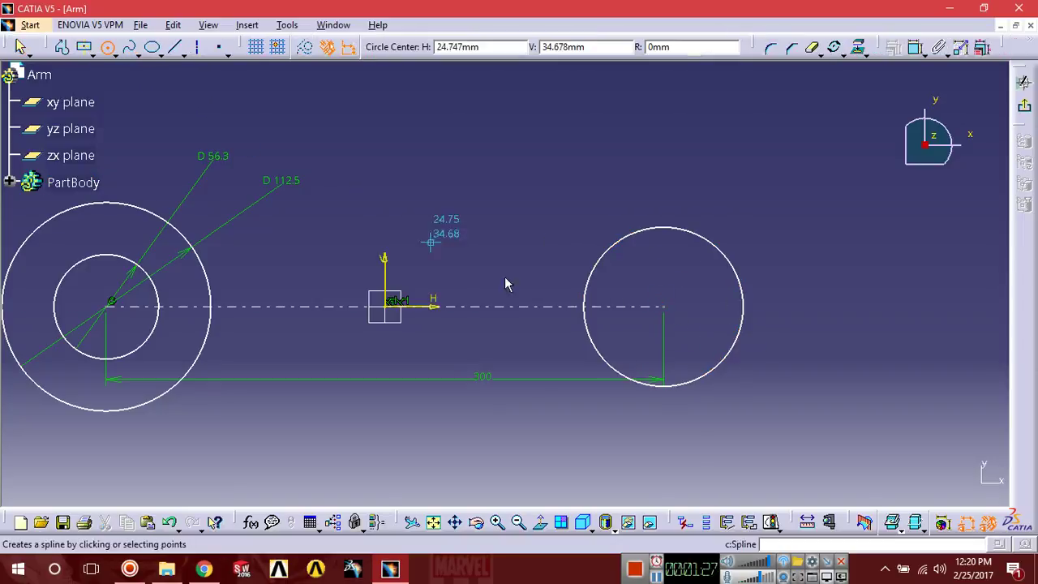
left_click(663, 306)
left_click(771, 381)
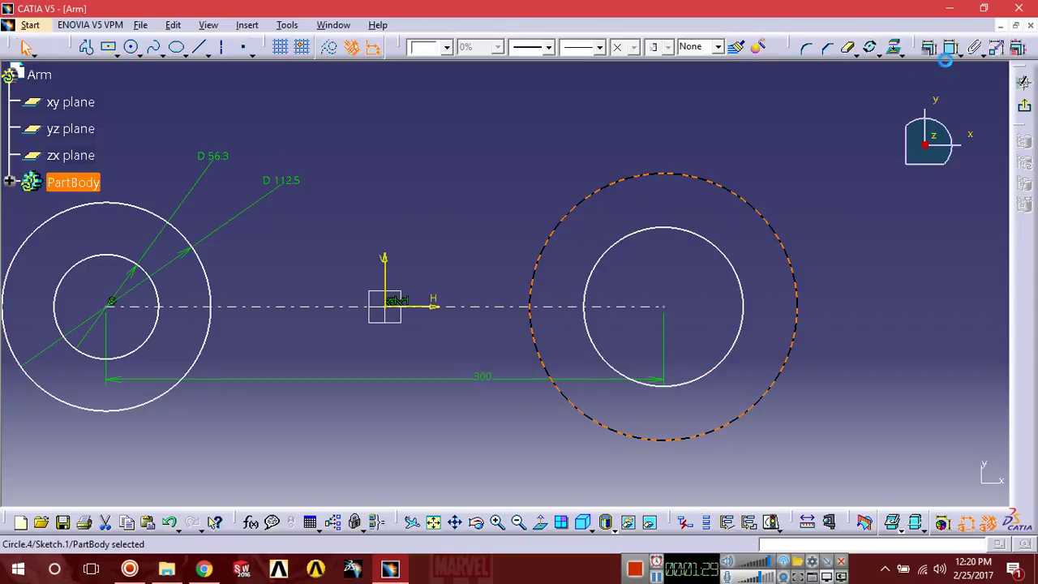
Dimension the outer right circle to 87.5 mm diameter.
left_click(972, 47)
left_click(490, 122)
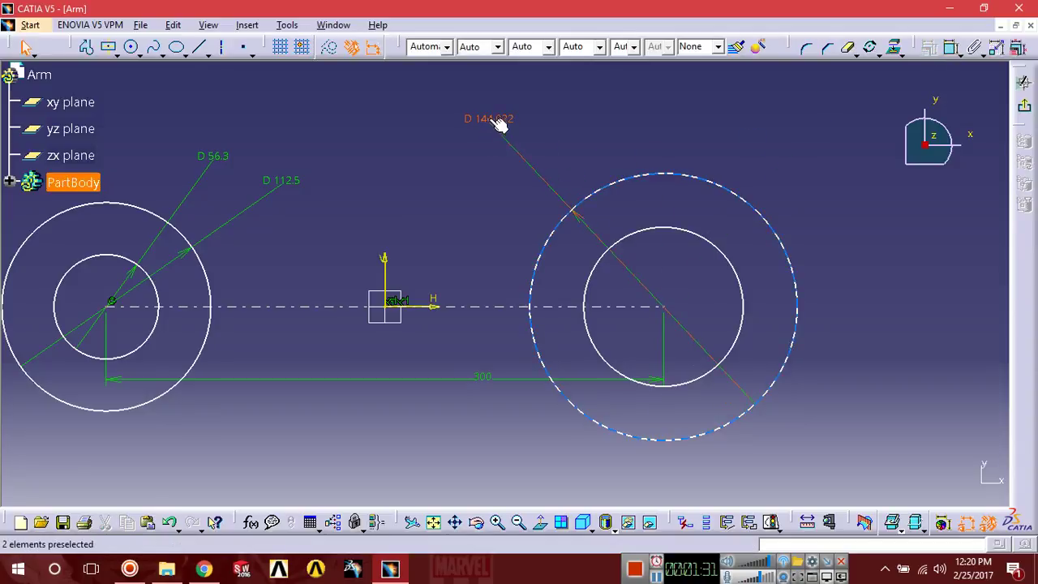
double_click(491, 123)
type("87.")
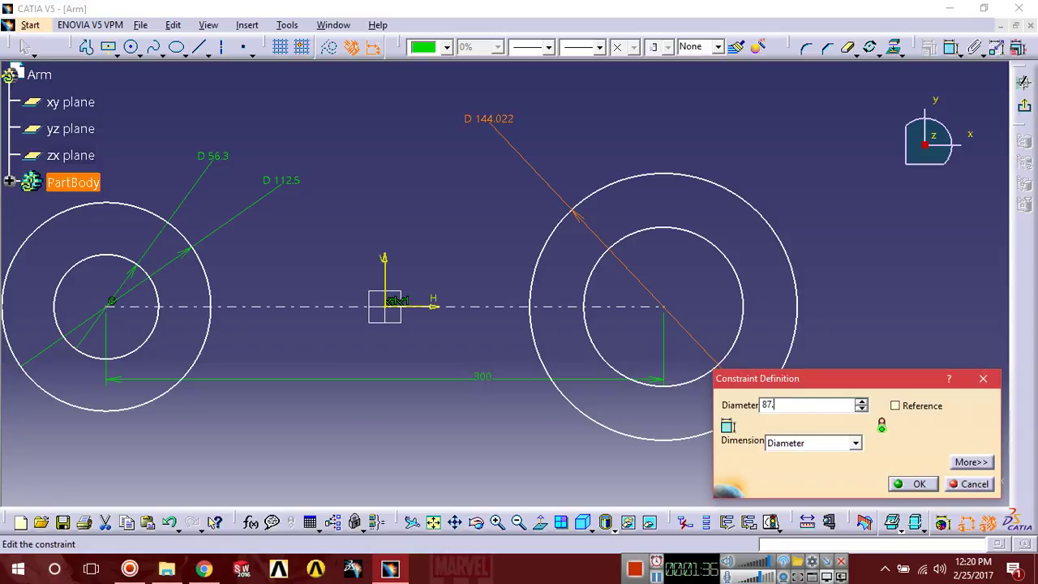
type("5mm")
key("Return")
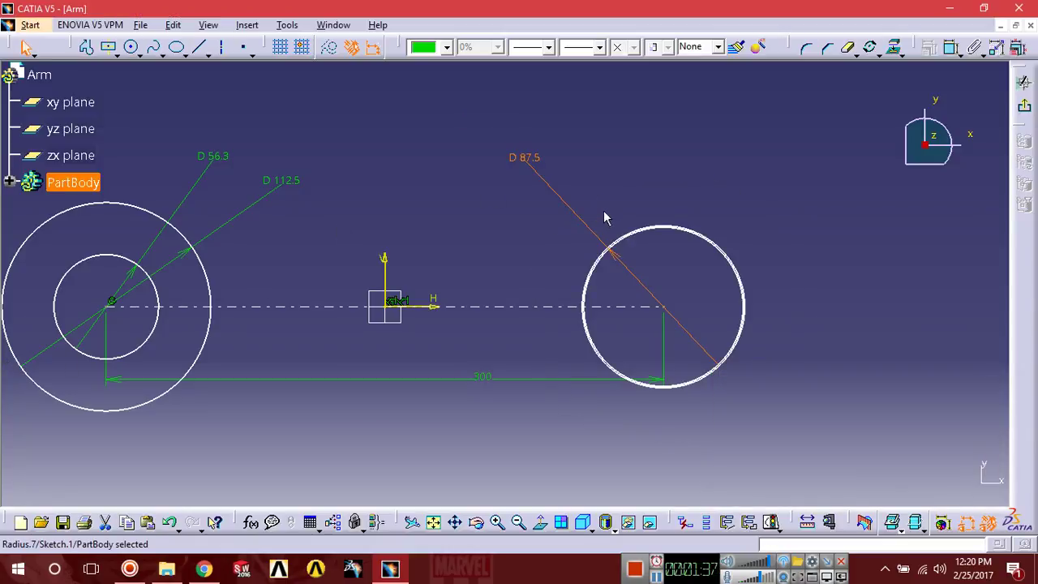
Dimension the inner right circle to 43.8 mm diameter.
middle_click_drag(711, 266, 918, 58)
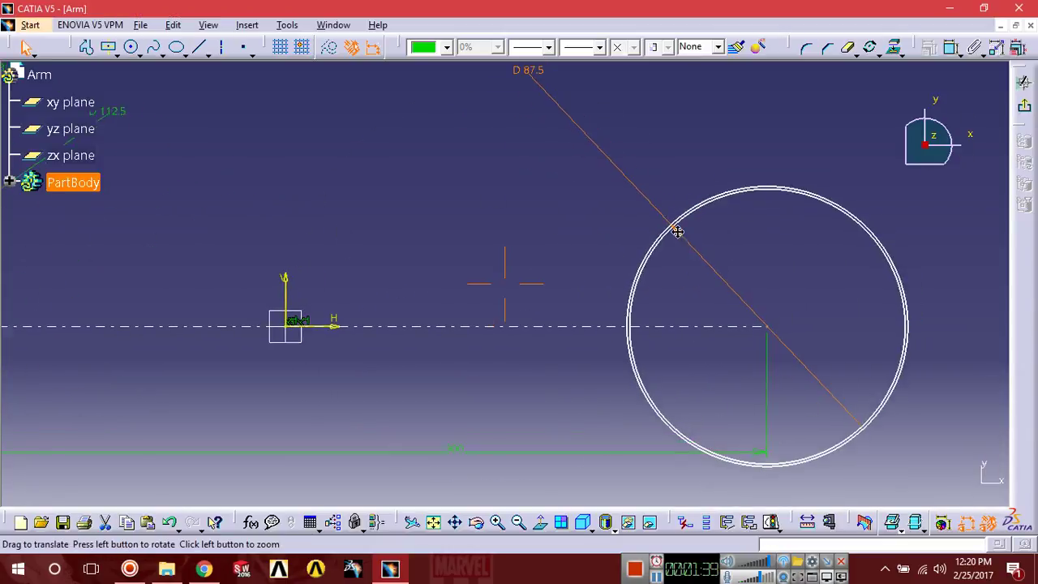
left_click(893, 47)
middle_click_drag(672, 220, 663, 127)
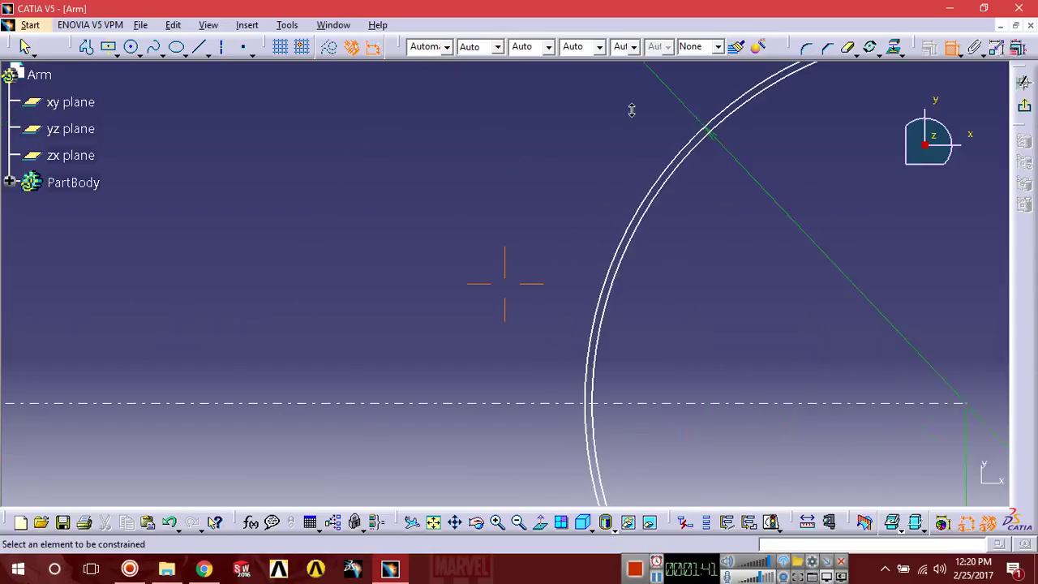
left_click(711, 136)
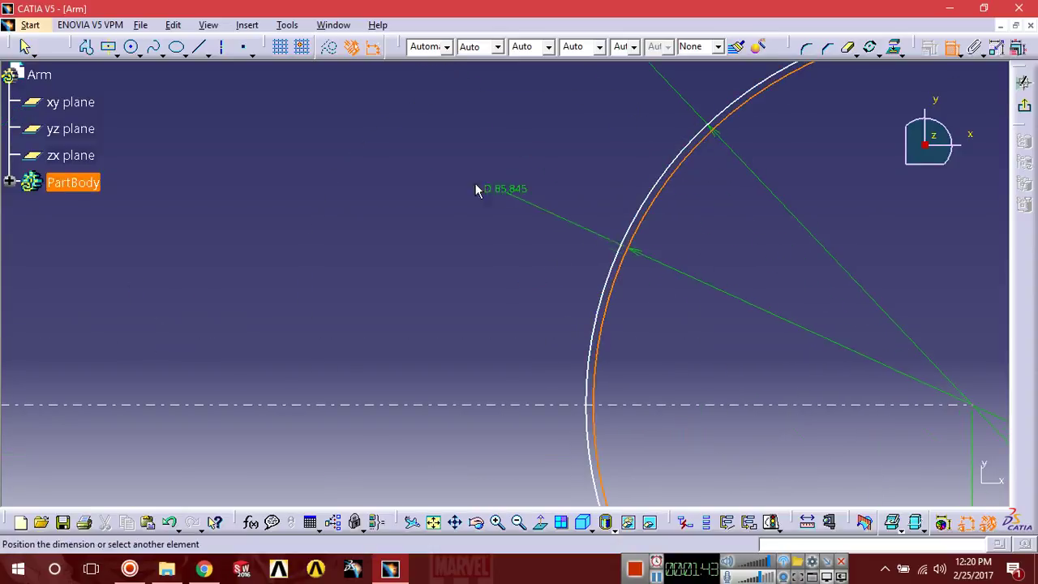
left_click(389, 166)
double_click(390, 167)
type("43.8")
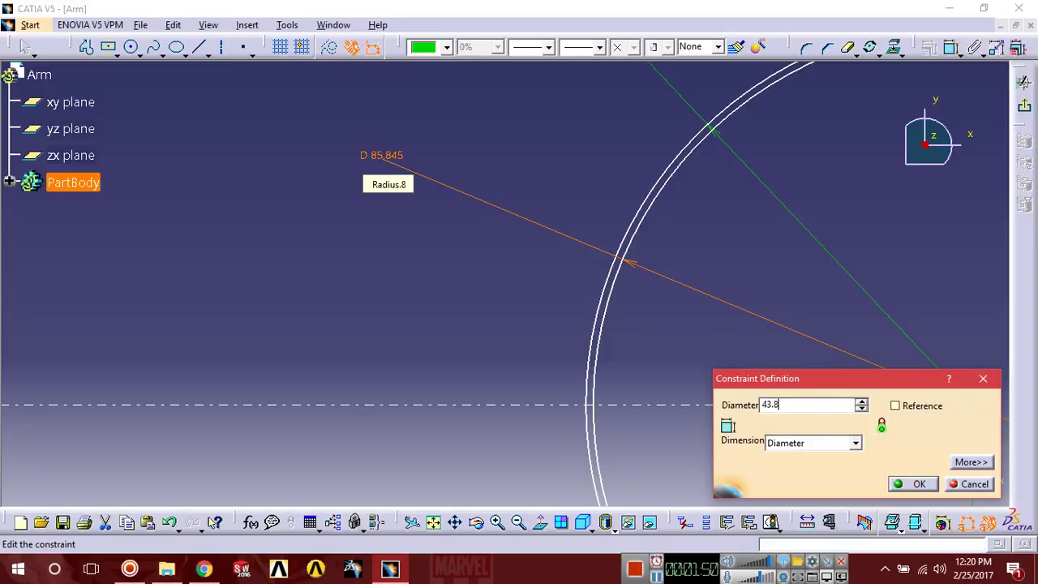
key("Return")
middle_click_drag(424, 194, 448, 266)
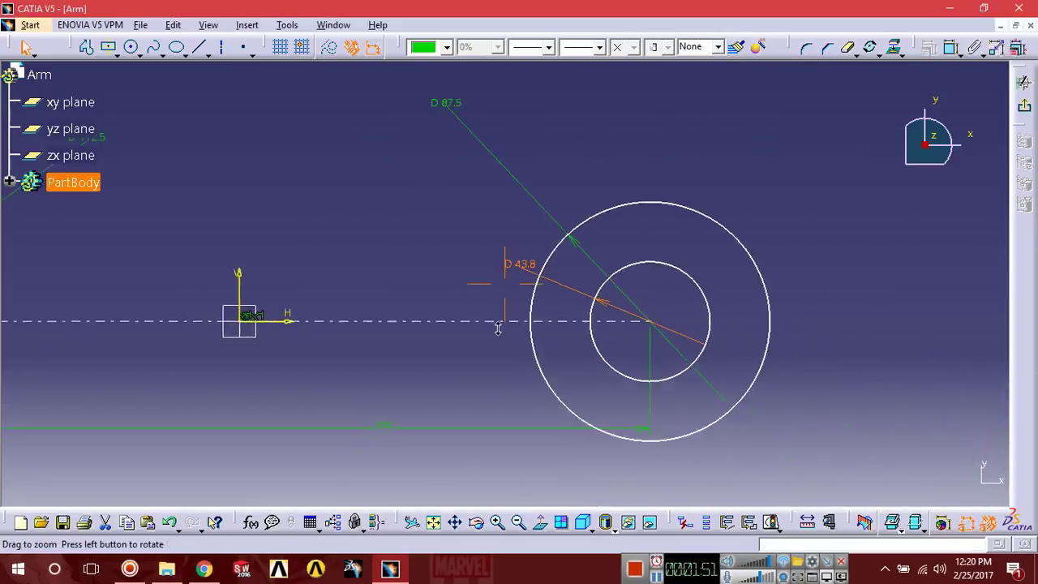
middle_click_drag(448, 266, 462, 251)
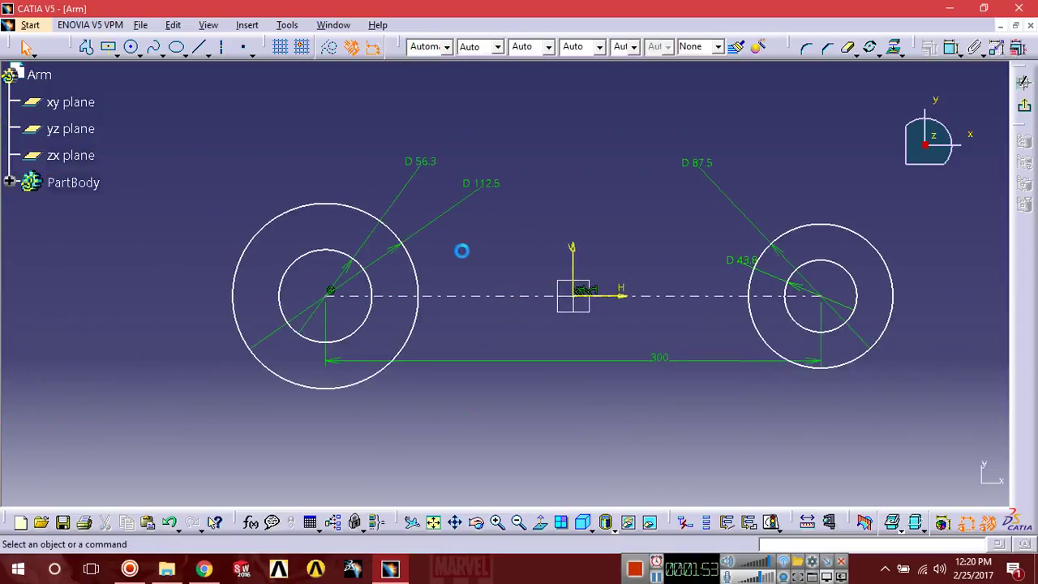
middle_click_drag(523, 288, 678, 287)
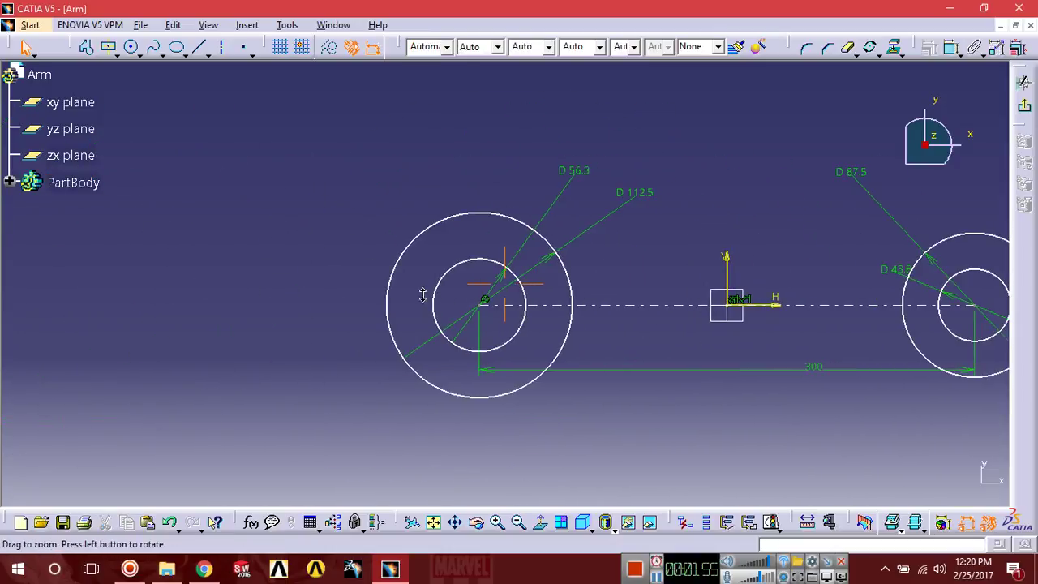
mouse_move(419, 296)
middle_mouse_down()
mouse_move(507, 342)
mouse_move(527, 243)
mouse_move(476, 317)
middle_mouse_up()
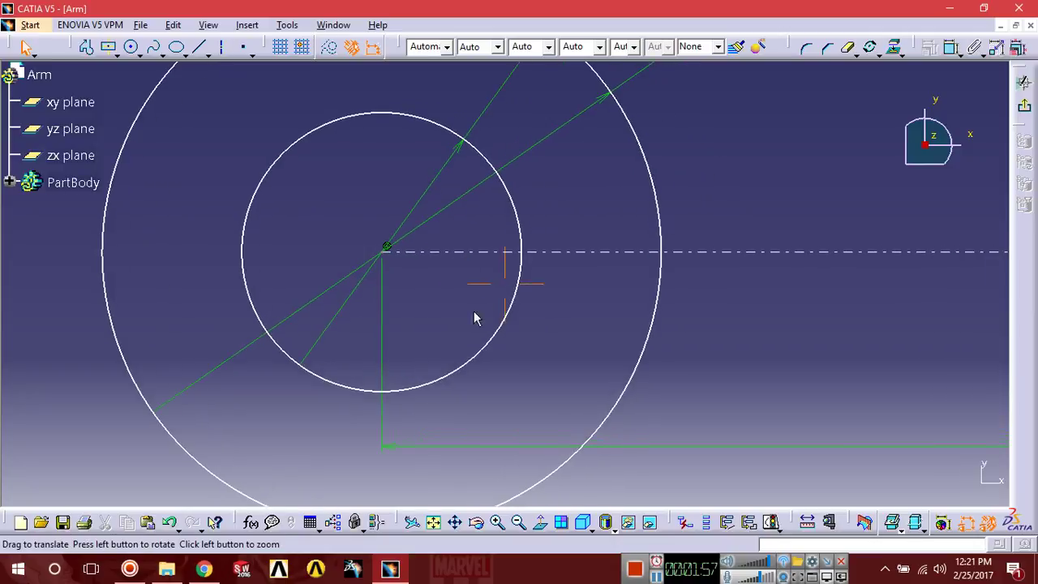
left_click(108, 48)
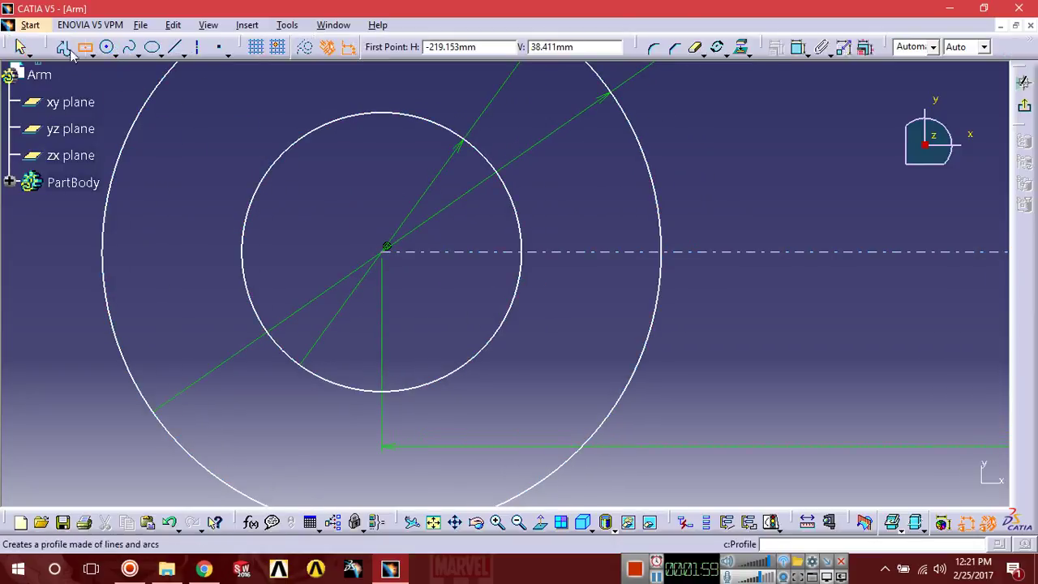
Draw a centred rectangle in the left boss hole and set its height to 12.6 mm.
left_click(523, 251)
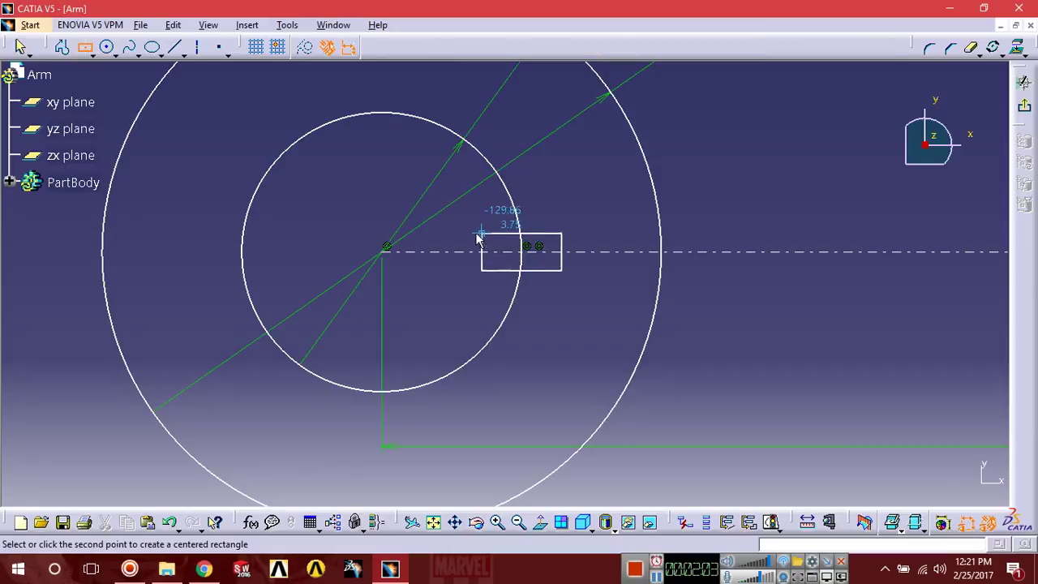
left_click(463, 235)
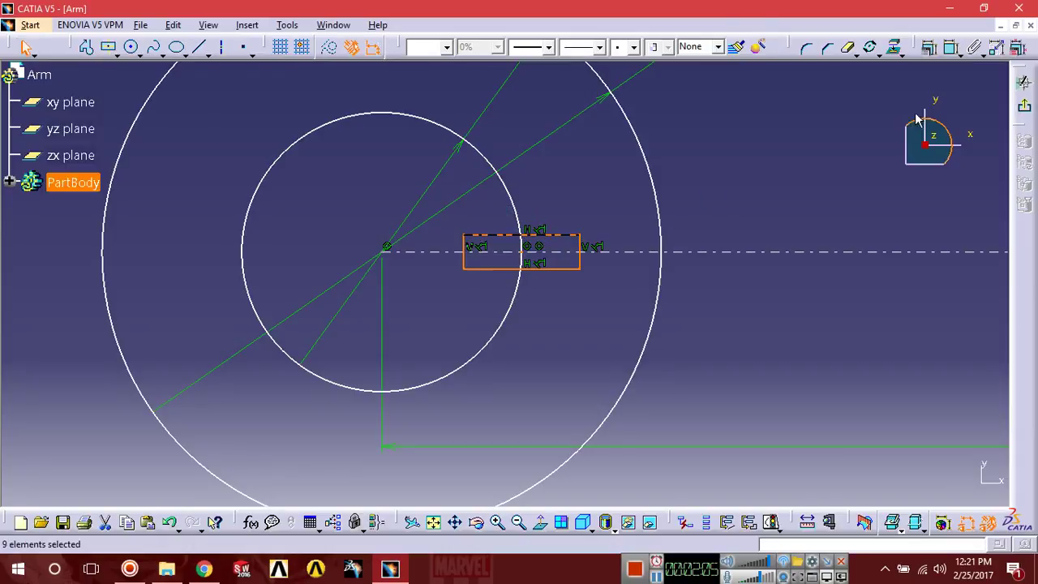
left_click(951, 47)
left_click(464, 247)
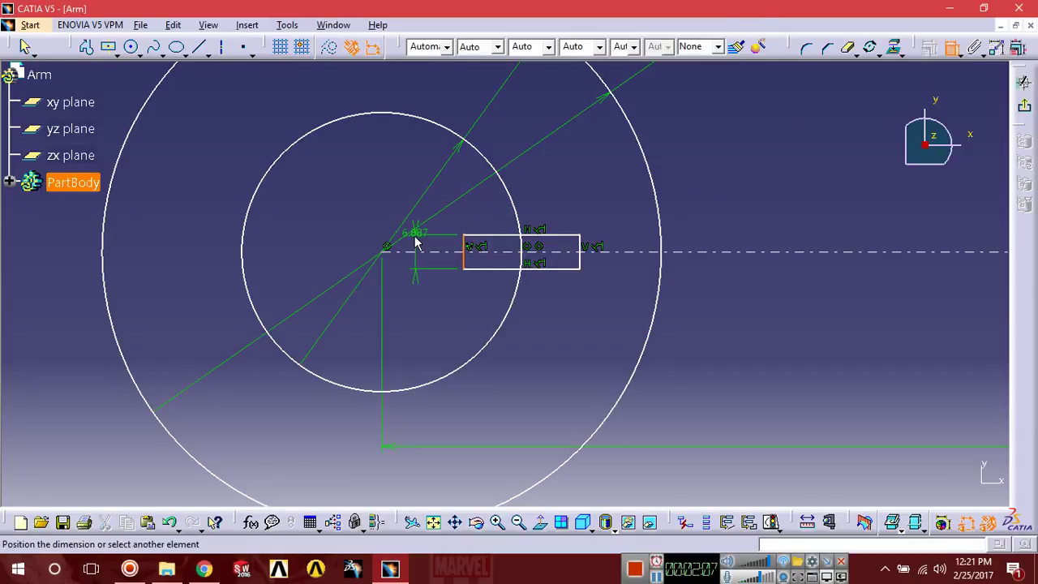
left_click(422, 253)
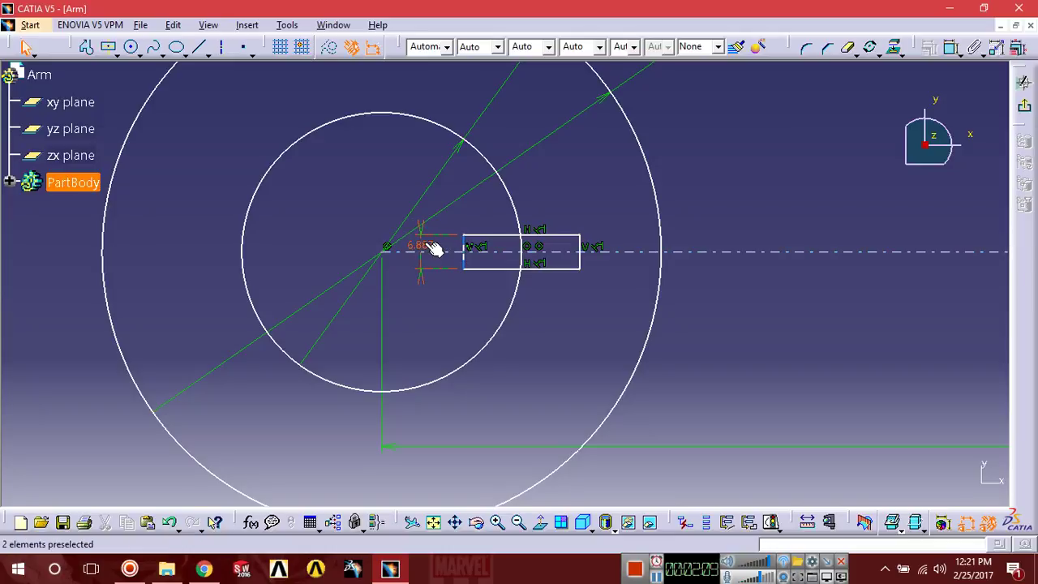
double_click(422, 245)
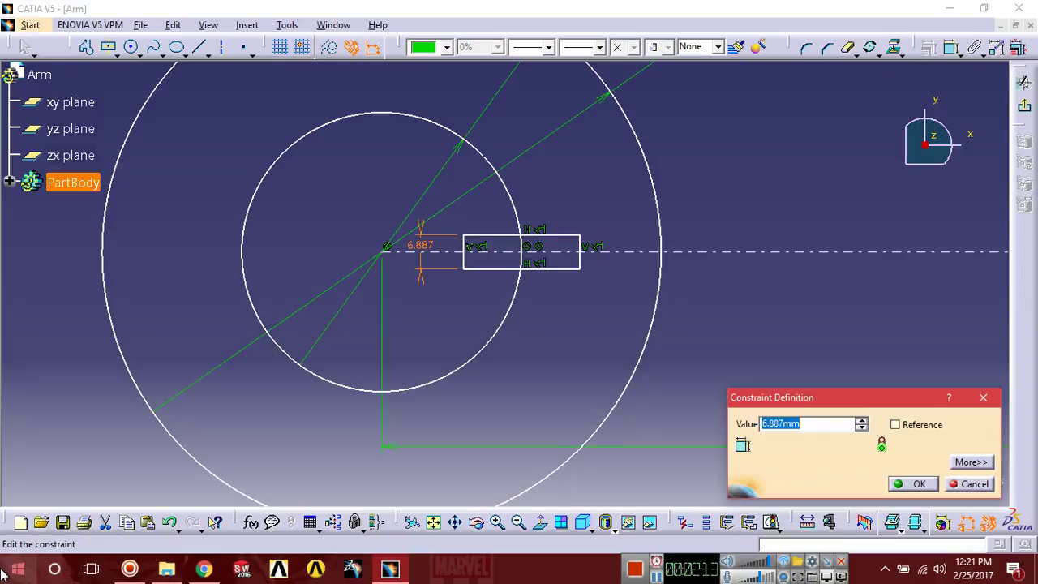
key("Return")
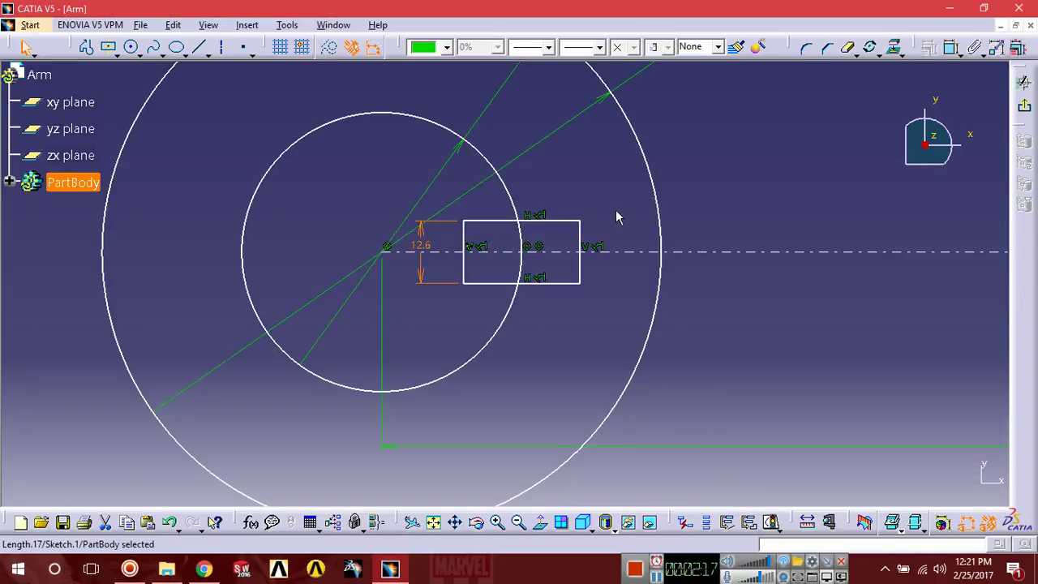
Dimension the rectangle's right edge 35 mm horizontally from the left circle centre.
left_click(952, 50)
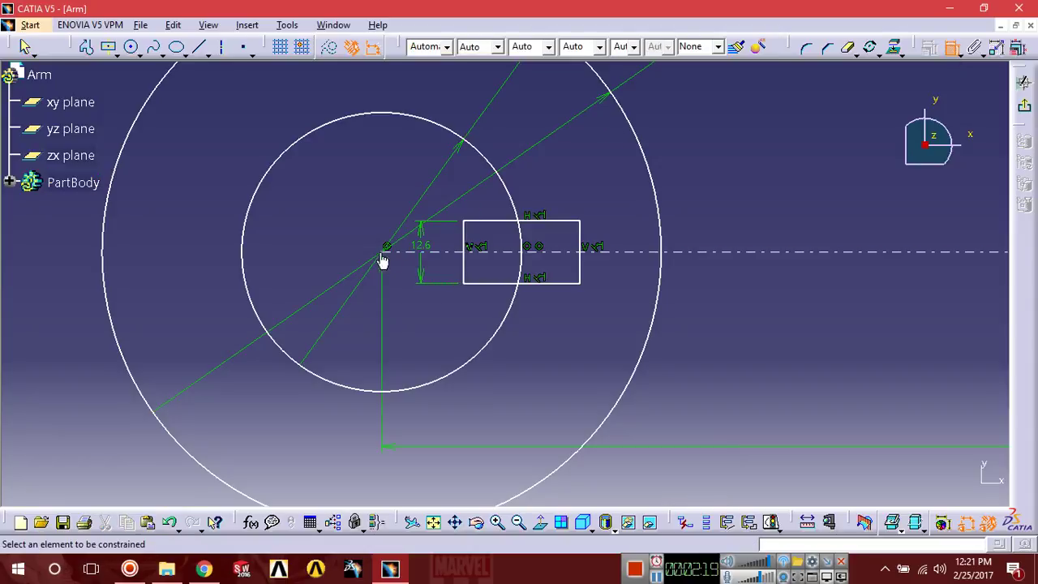
left_click(380, 254)
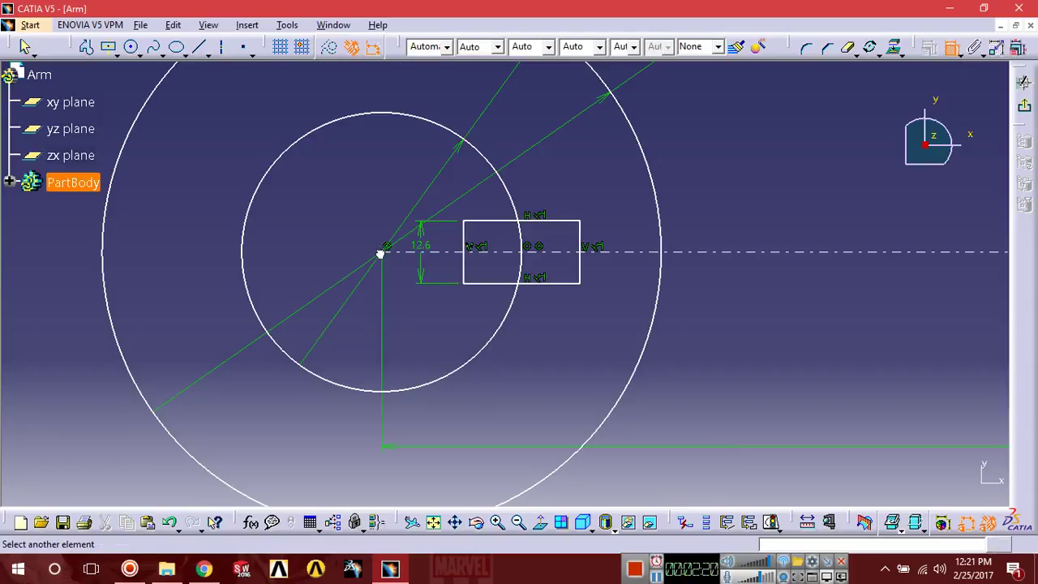
left_click(578, 266)
left_click(498, 414)
double_click(501, 412)
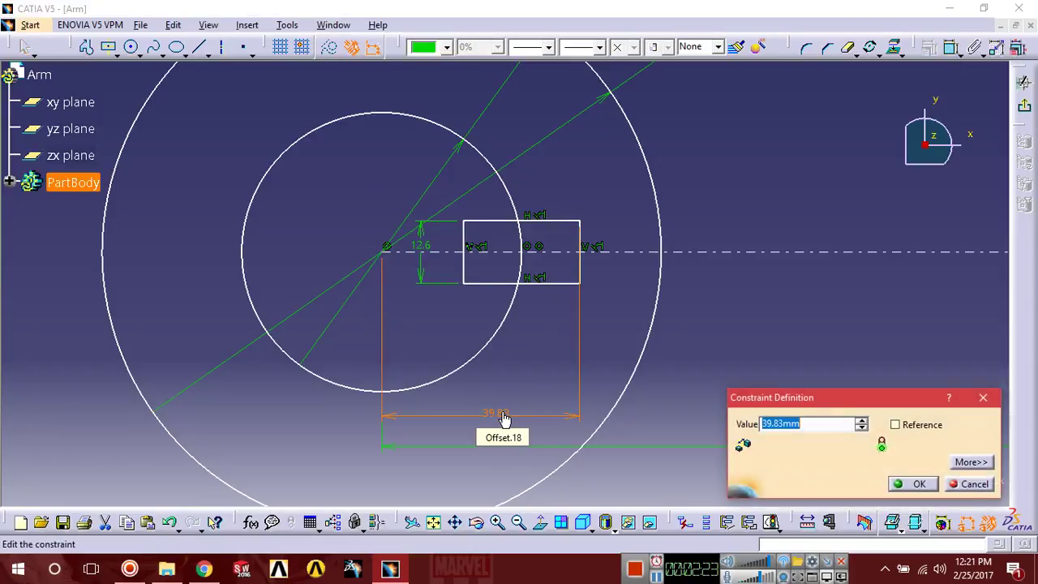
key("Return")
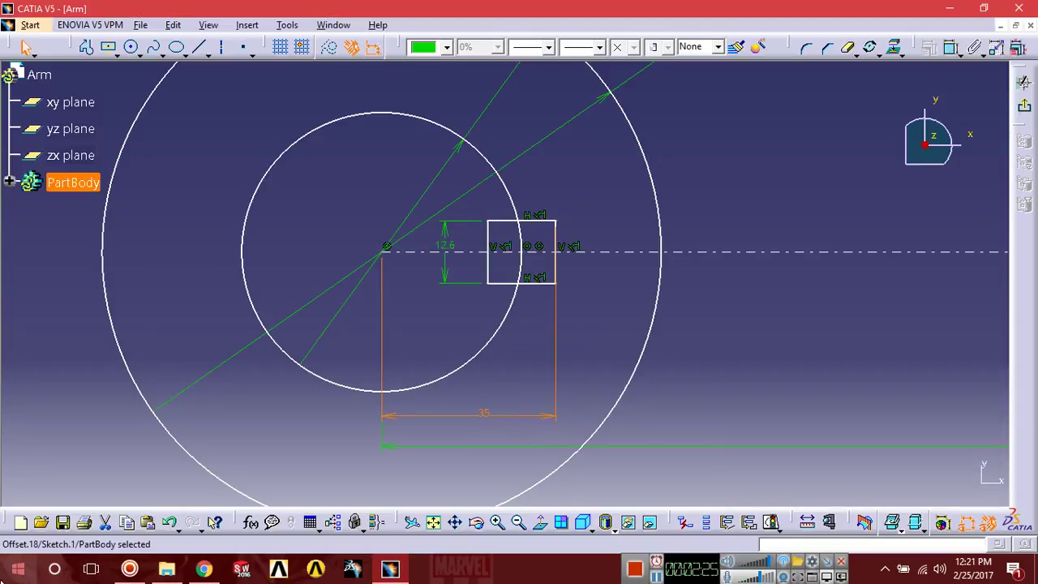
middle_click_drag(672, 341, 683, 374, "ctrl")
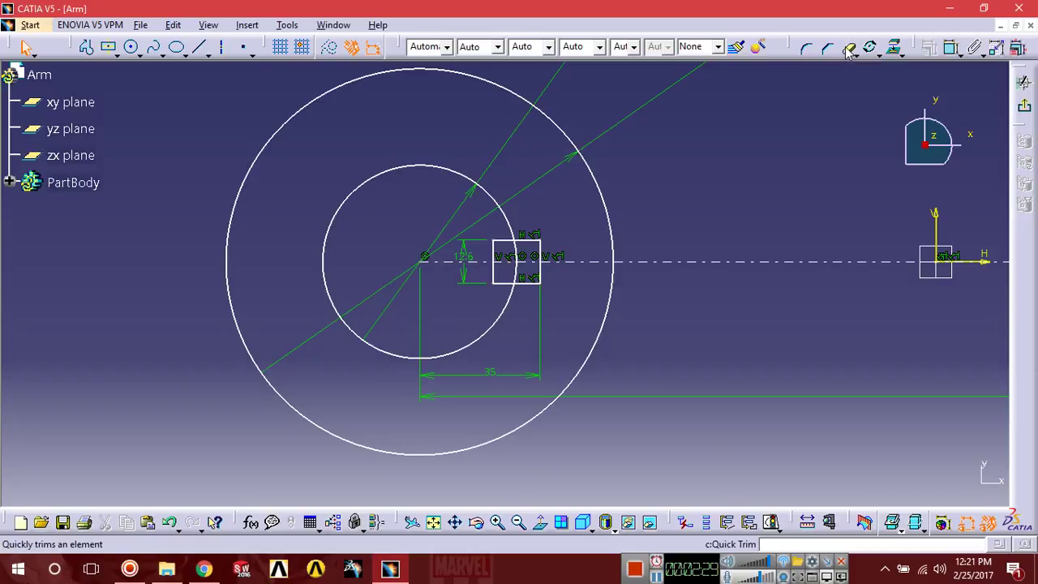
Trim away the rectangle's left edge, converting its length dimension to a distance.
left_click(492, 260)
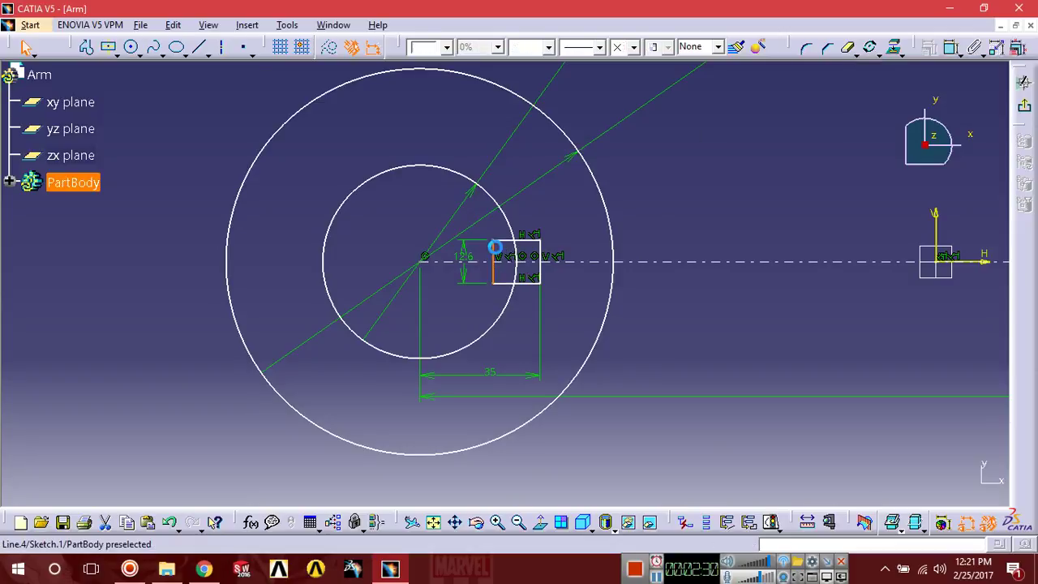
left_click(870, 47)
left_click(496, 253)
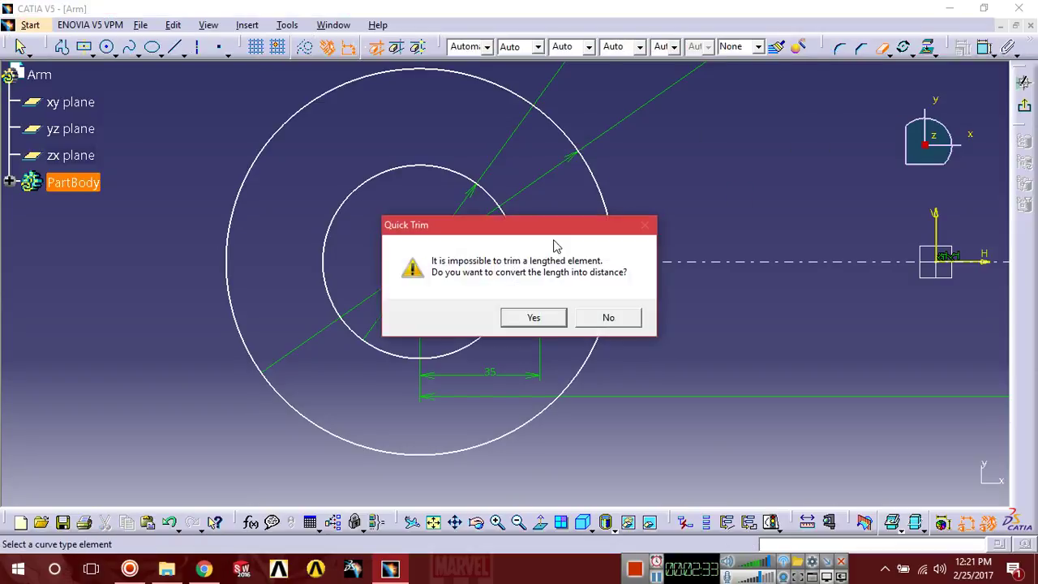
left_click(533, 317)
left_click(848, 49)
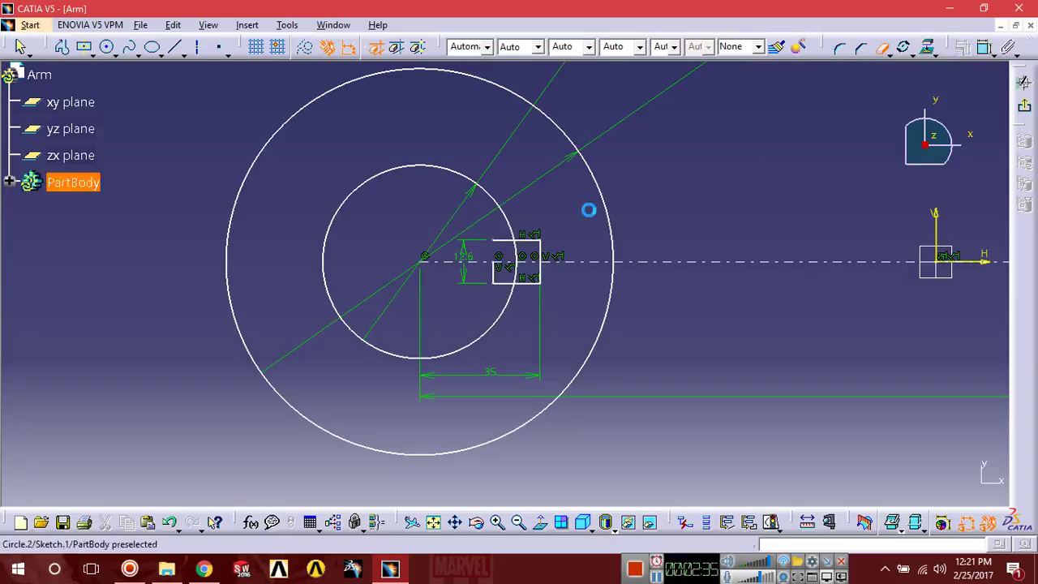
left_click(493, 269)
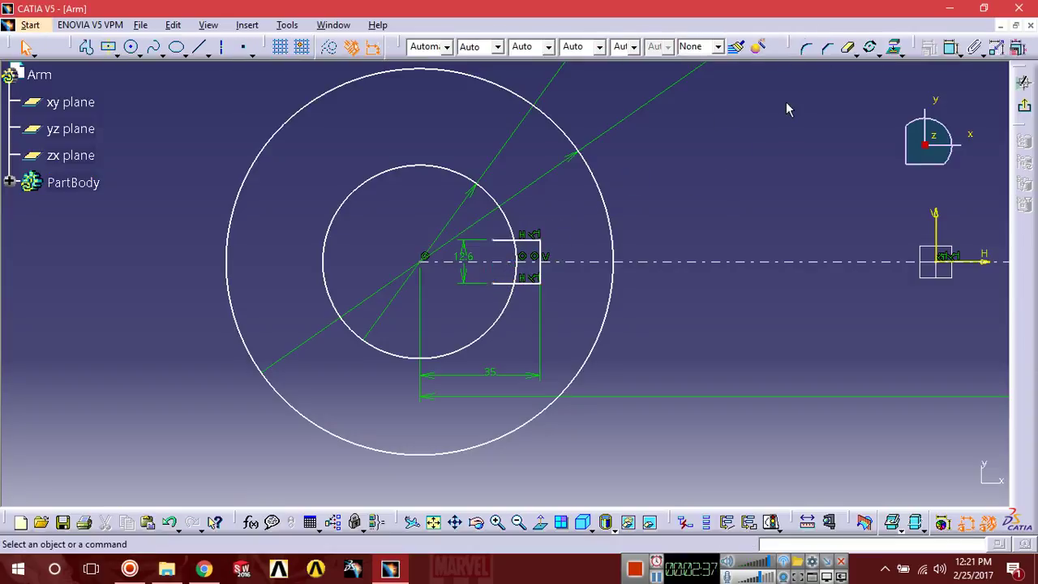
Trim the top edge, inner arc and bottom segment to leave one keyway notch.
left_click(848, 48)
left_click(510, 240)
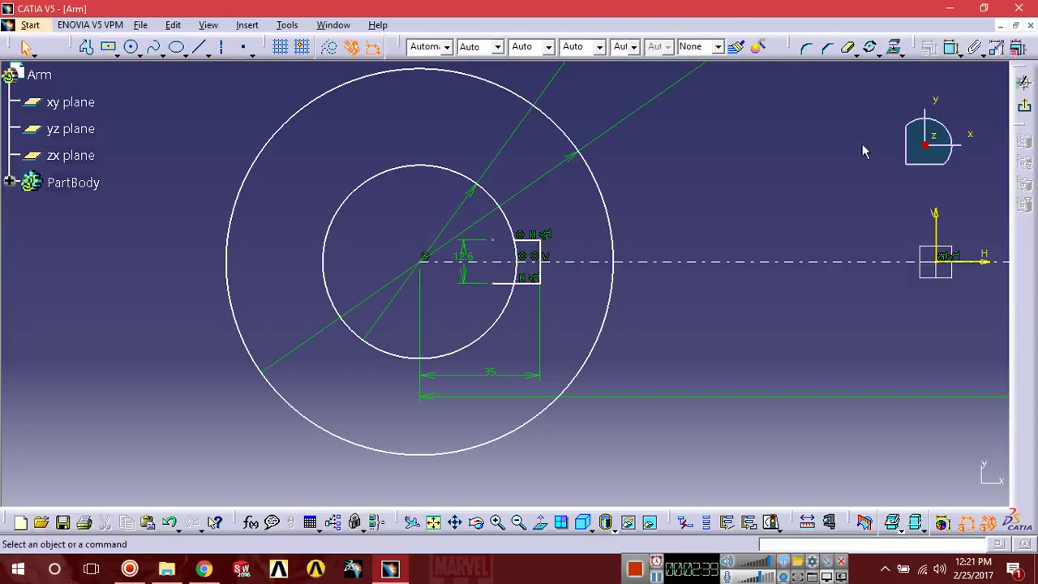
left_click(869, 49)
left_click(510, 253)
left_click(849, 49)
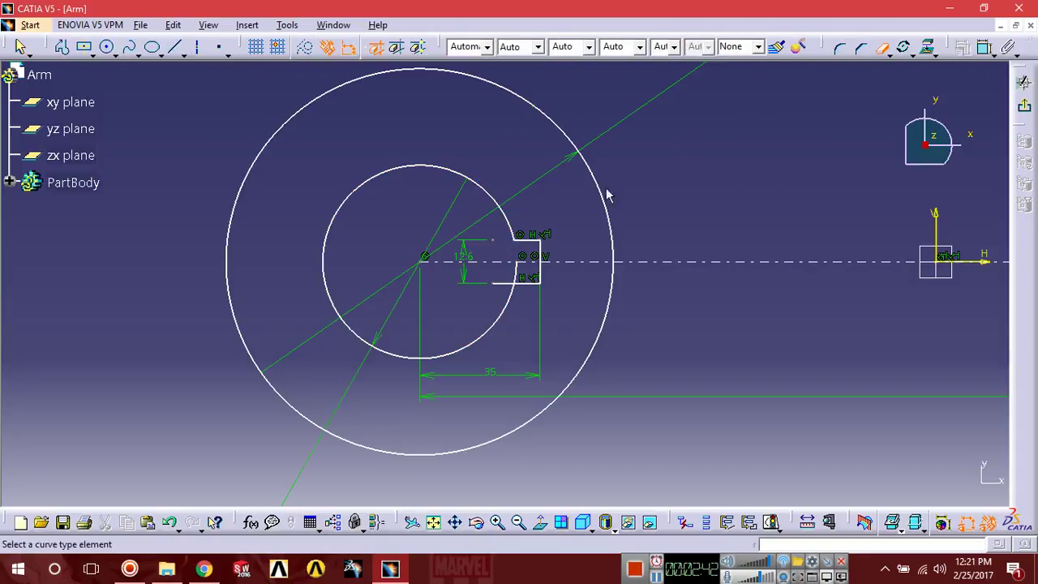
left_click(510, 278)
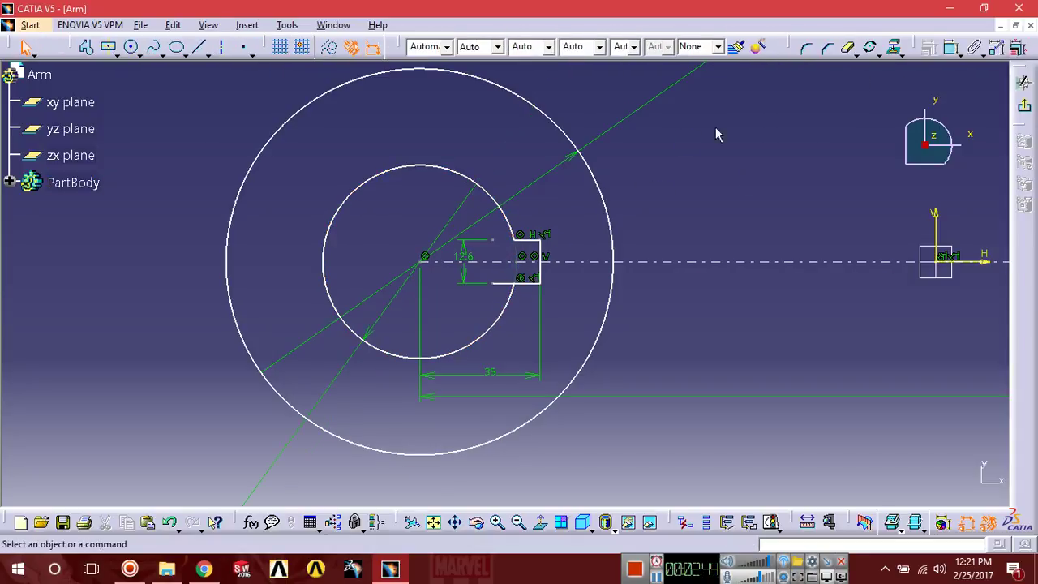
left_click(506, 285)
middle_click_drag(646, 316, 597, 398)
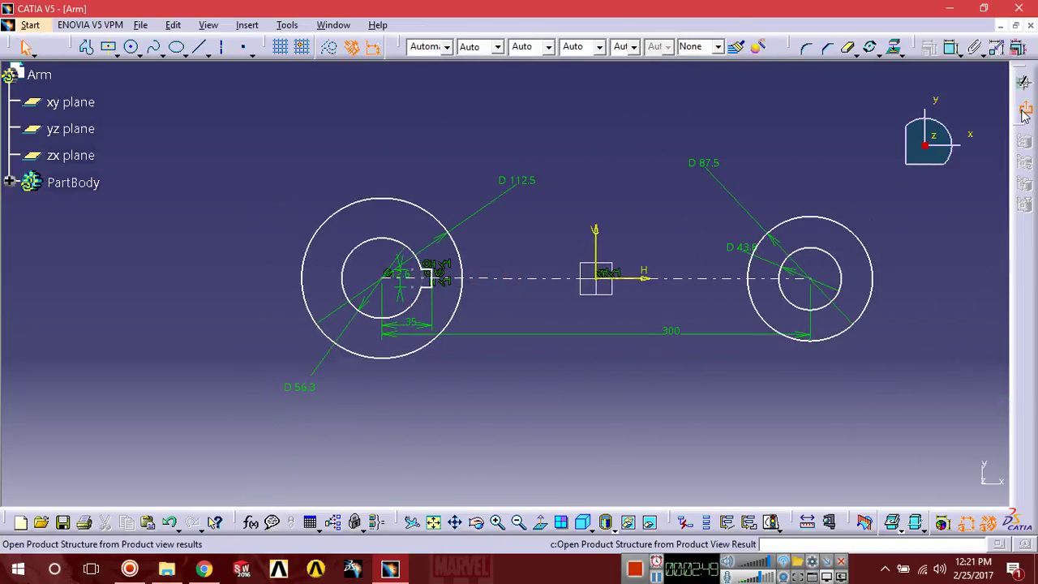
left_click(1024, 82)
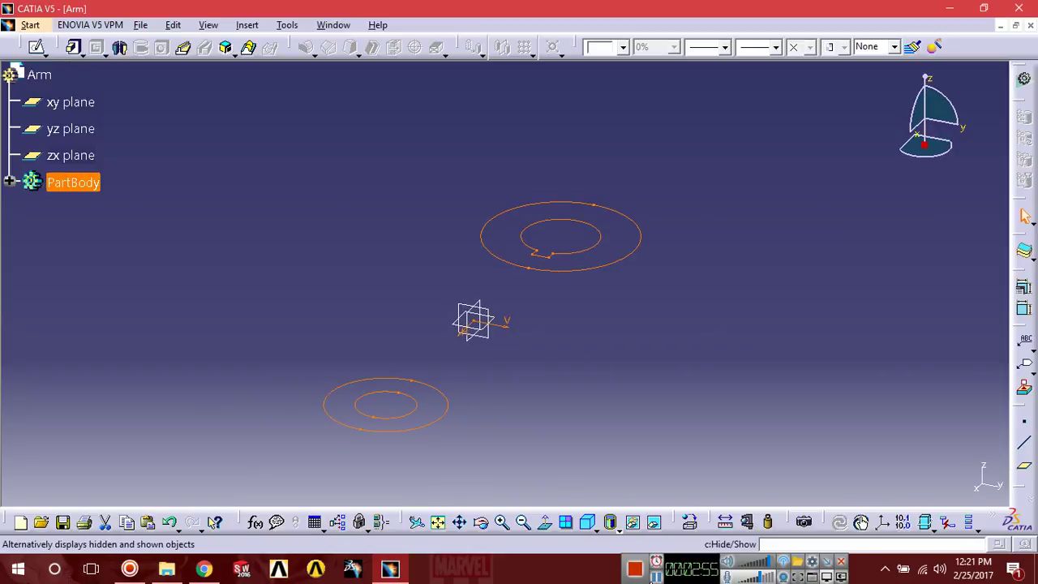
Pad the sketch with length 62.5/2 and mirrored extent to form both bosses.
left_click(655, 576)
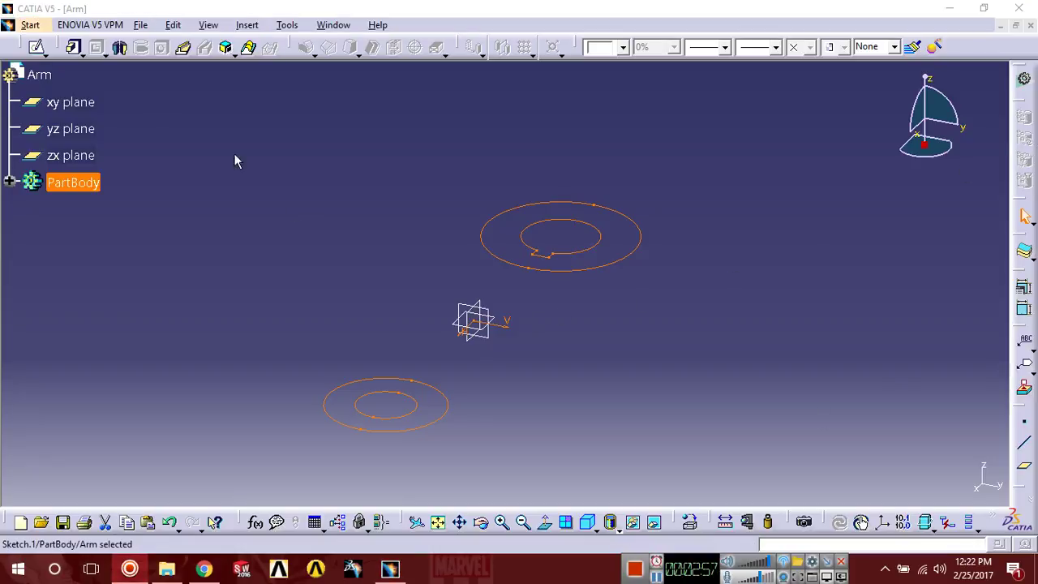
left_click(75, 48)
left_click(766, 351)
type("62.5/2")
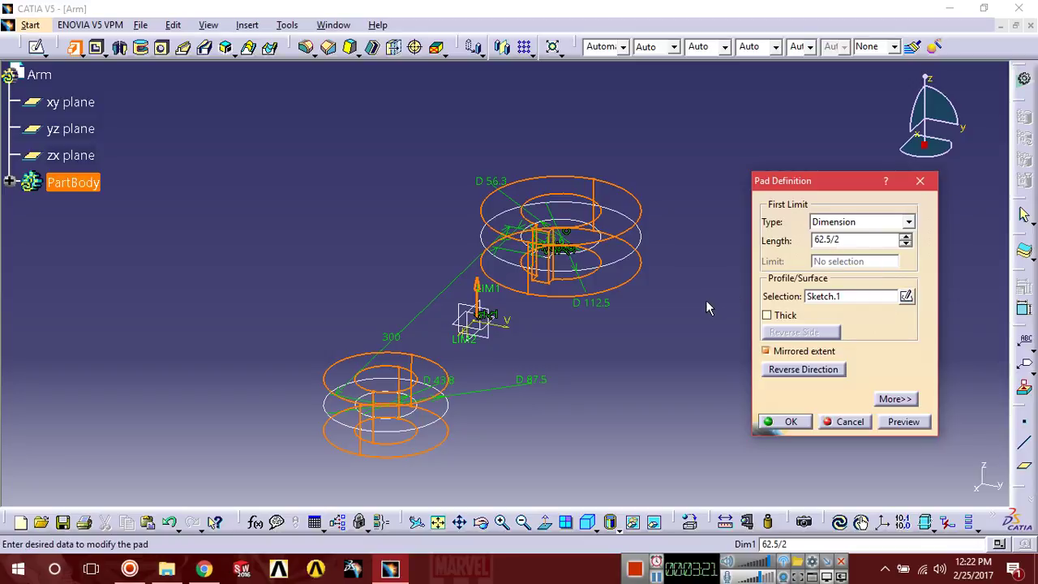
left_click(896, 423)
left_click(786, 425)
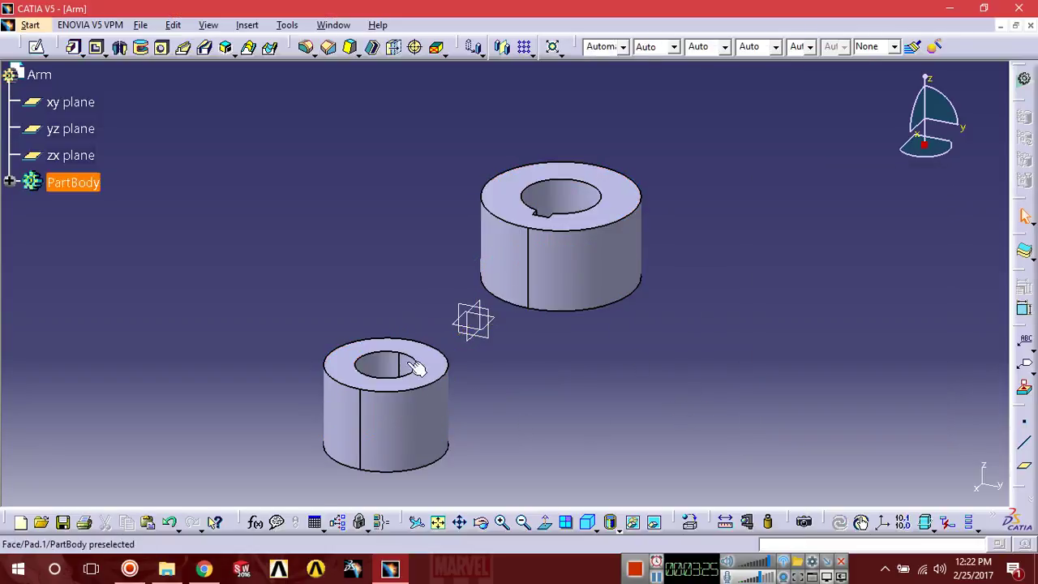
Start an xy-plane sketch and project both bosses' outer edges into it.
left_click(70, 102)
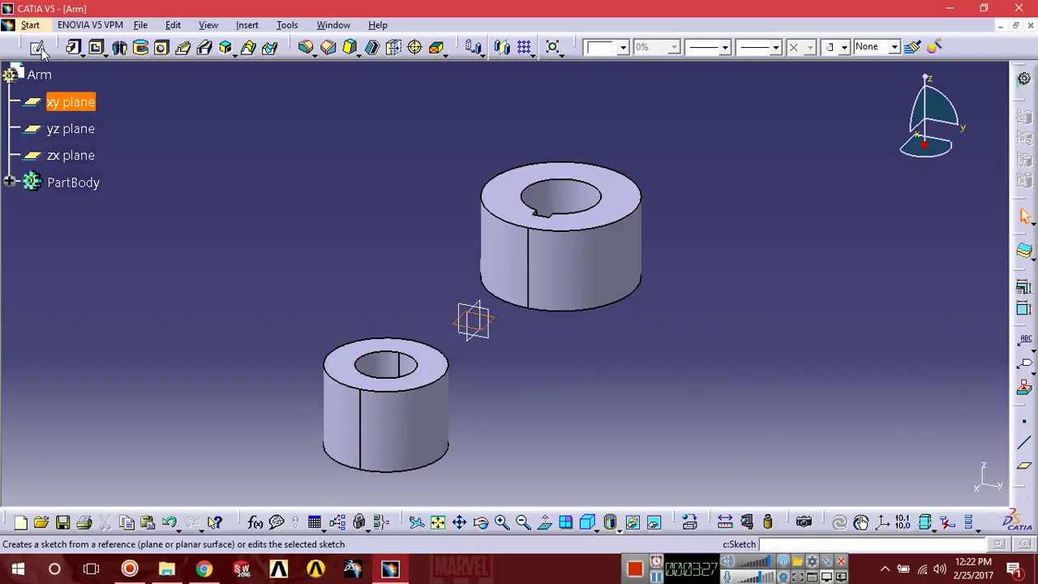
left_click(38, 48)
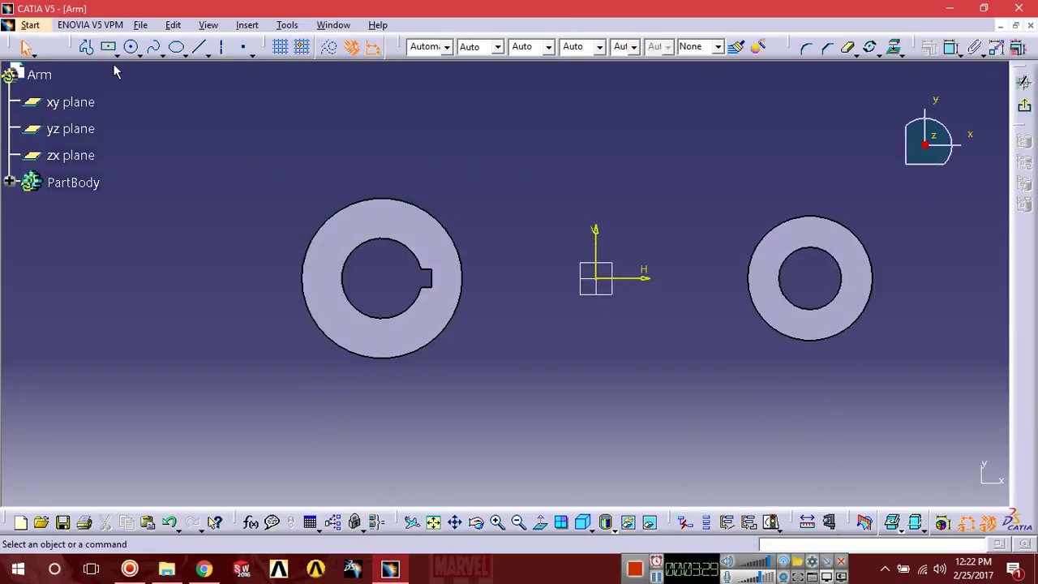
left_click(436, 253)
left_click(818, 243, "ctrl")
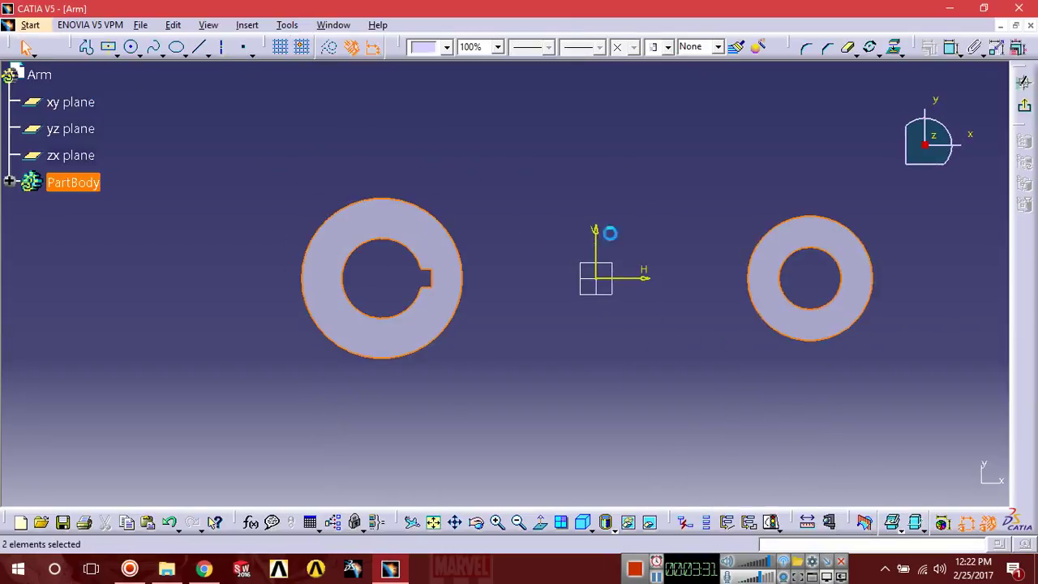
left_click(605, 368)
left_click(451, 234)
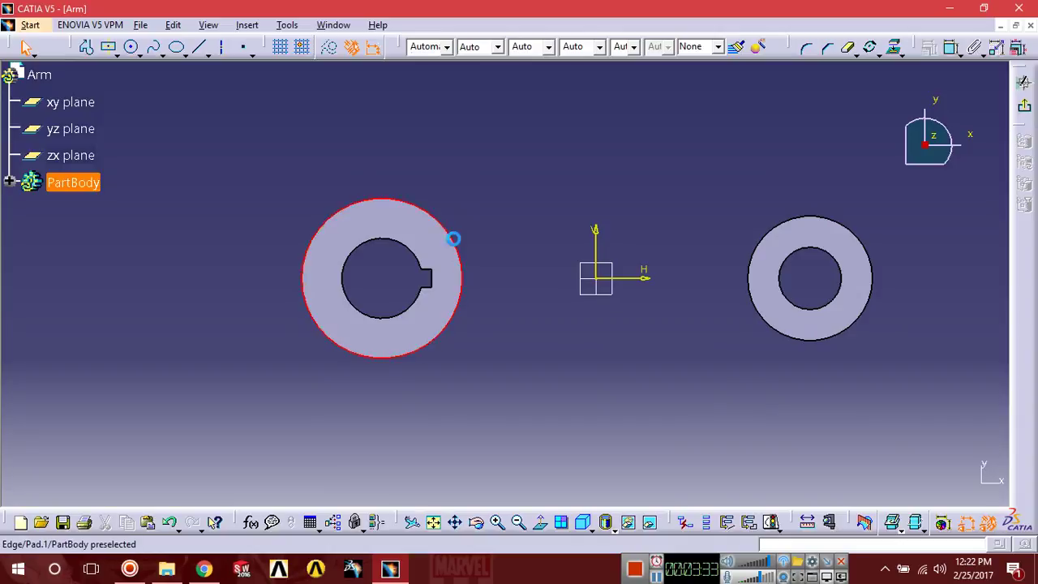
left_click(850, 229, "ctrl")
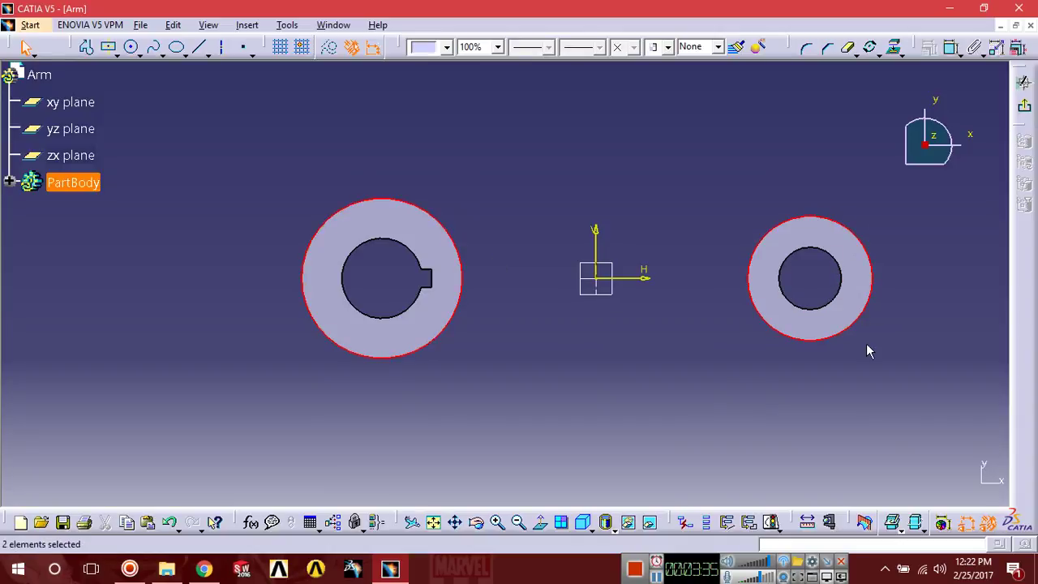
left_click(245, 25)
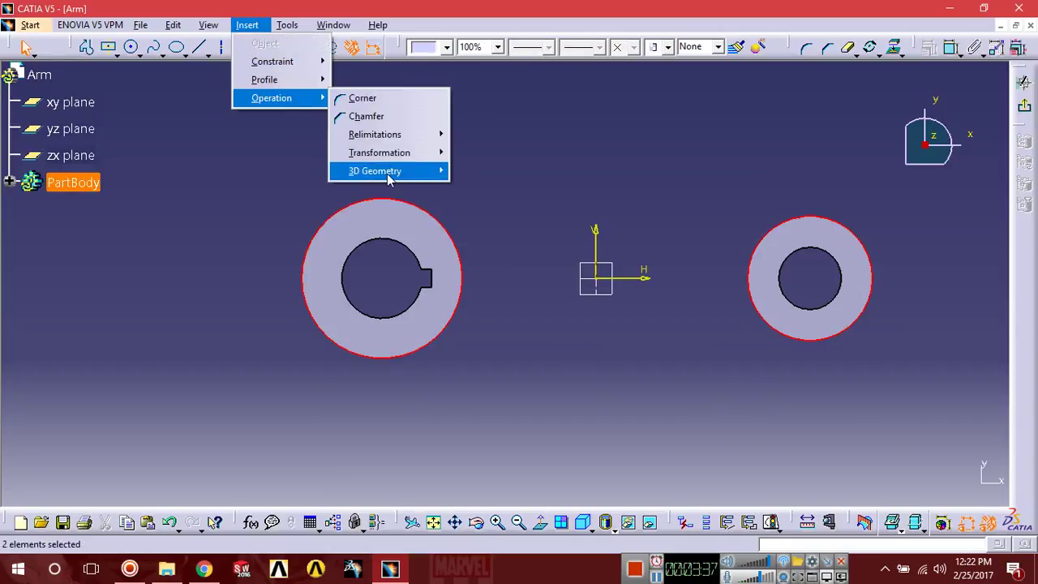
mouse_move(374, 171)
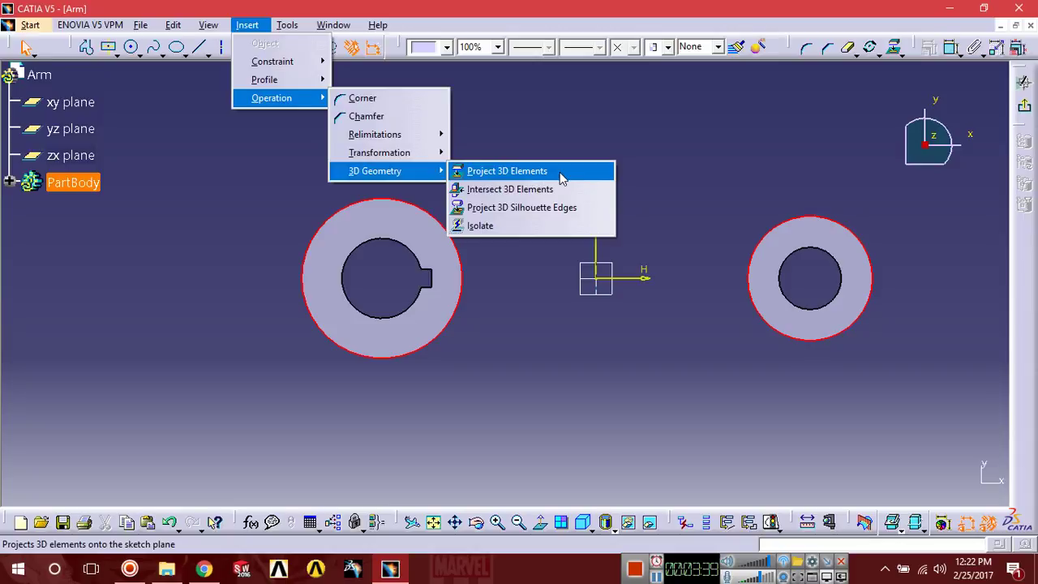
left_click(561, 178)
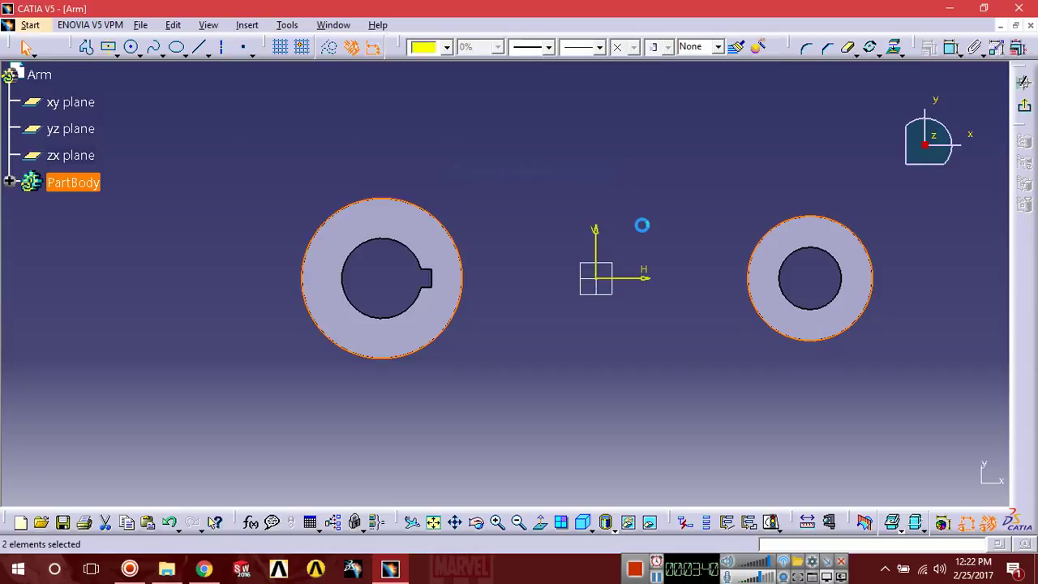
Draw a line above both bosses and make it tangent to the left outer circle.
left_click(201, 48)
left_click(318, 166)
left_click(939, 213)
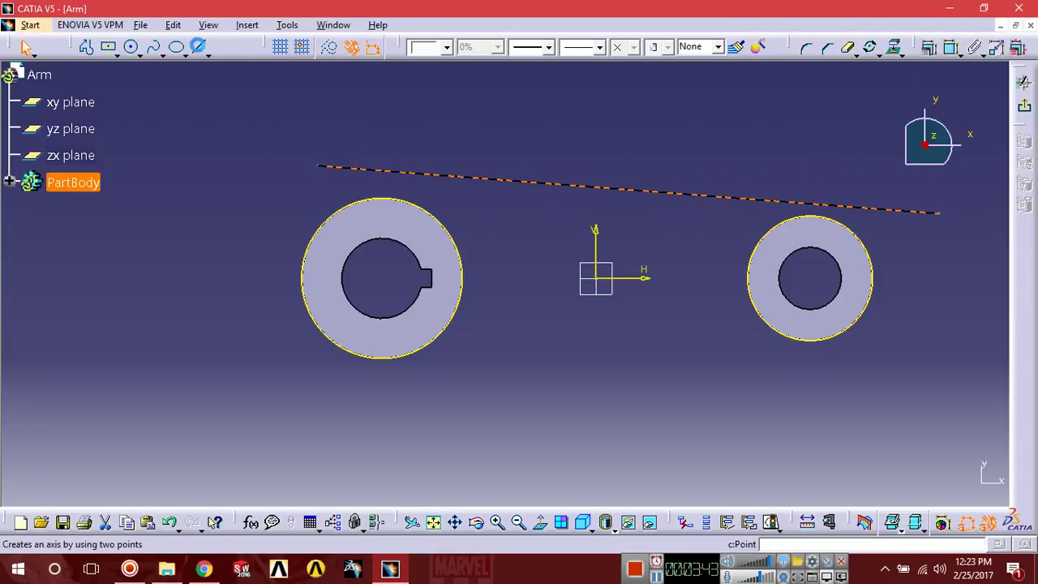
left_click(470, 203)
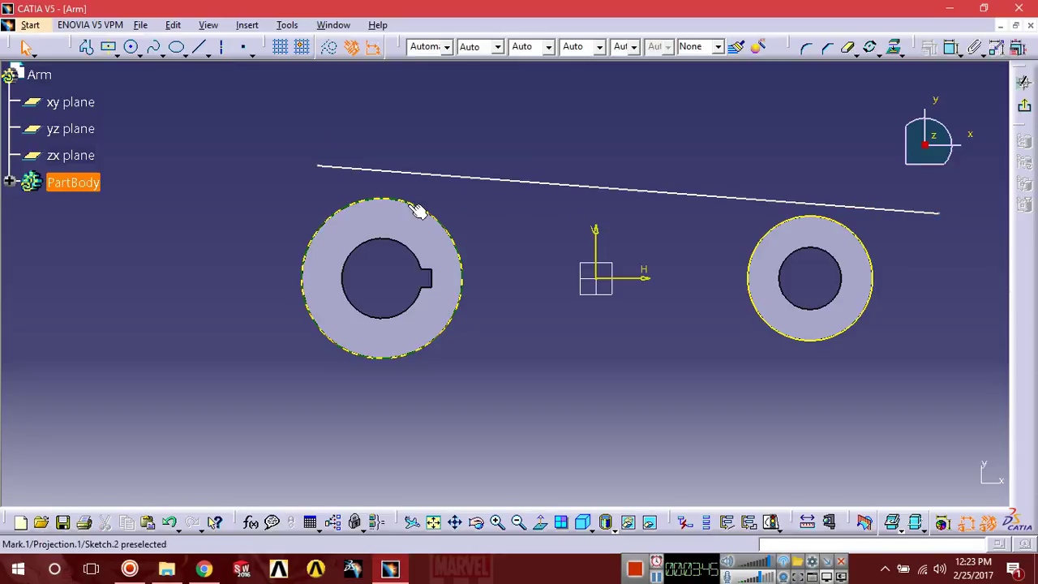
left_click(412, 190)
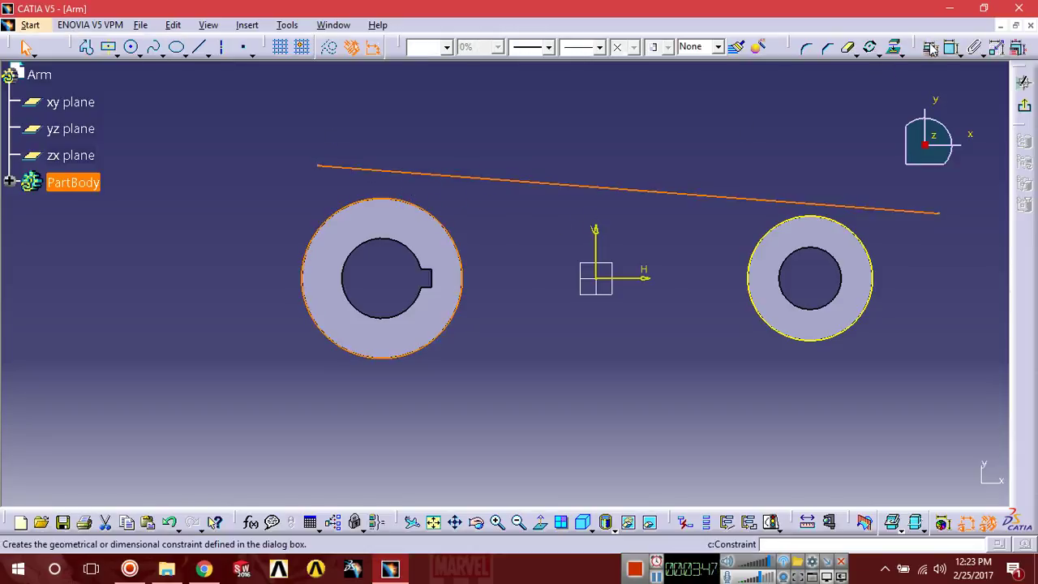
left_click(893, 47)
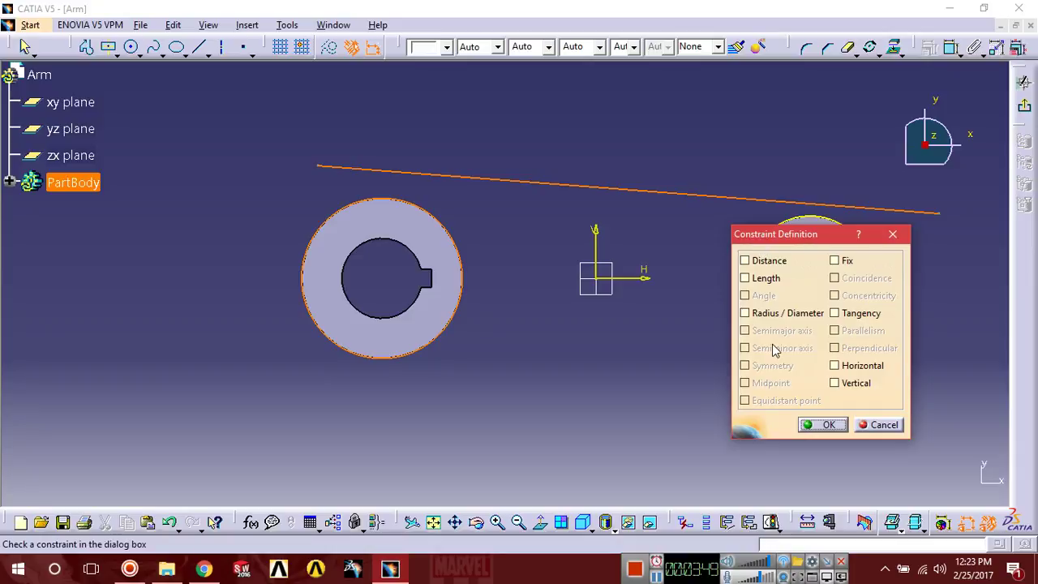
left_click(834, 313)
left_click(823, 425)
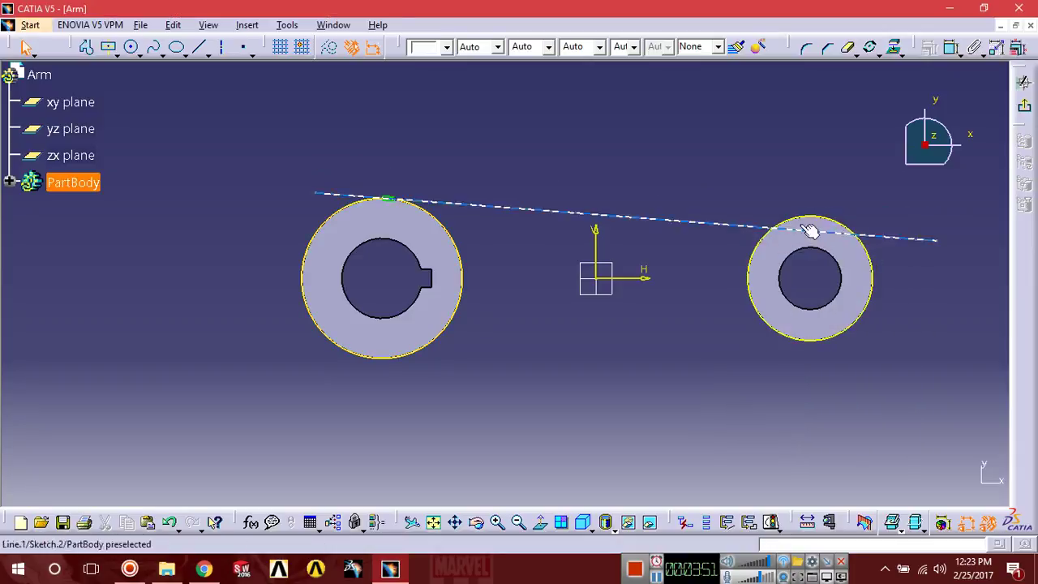
Make the line tangent to the right outer circle as well.
left_click(807, 217)
left_click(890, 236, "ctrl")
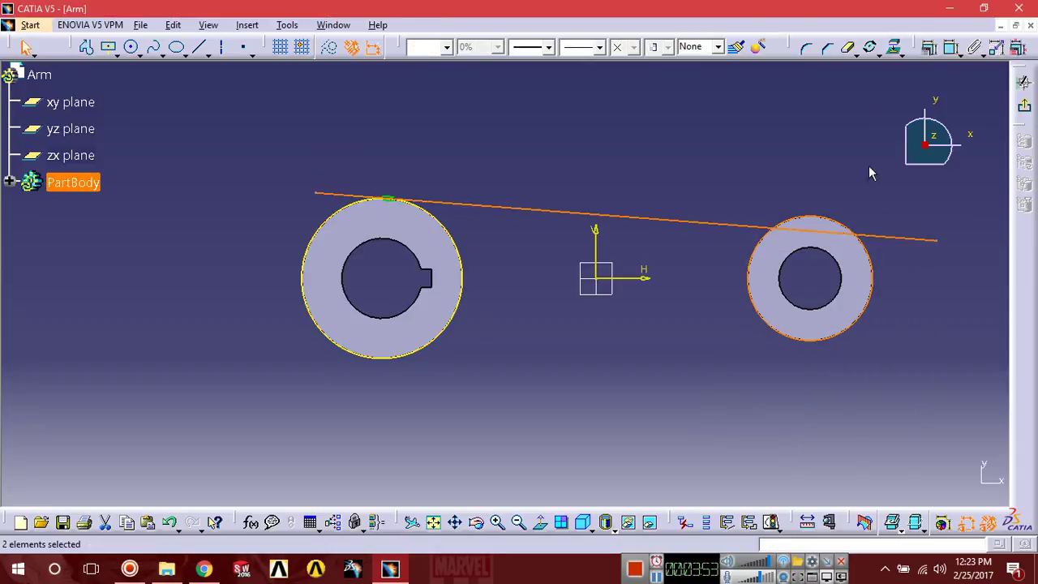
left_click(929, 48)
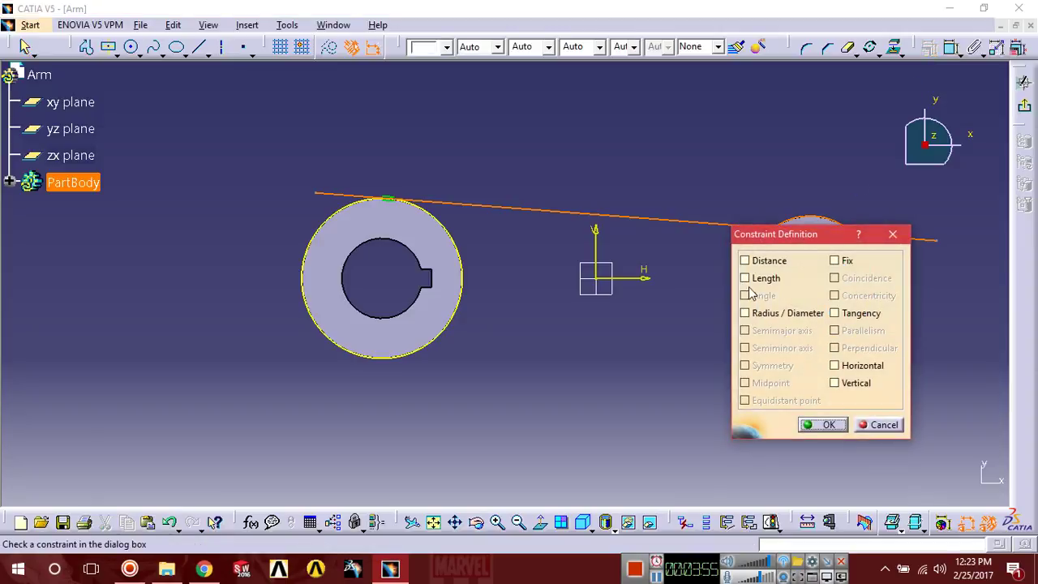
left_click(834, 313)
left_click(840, 424)
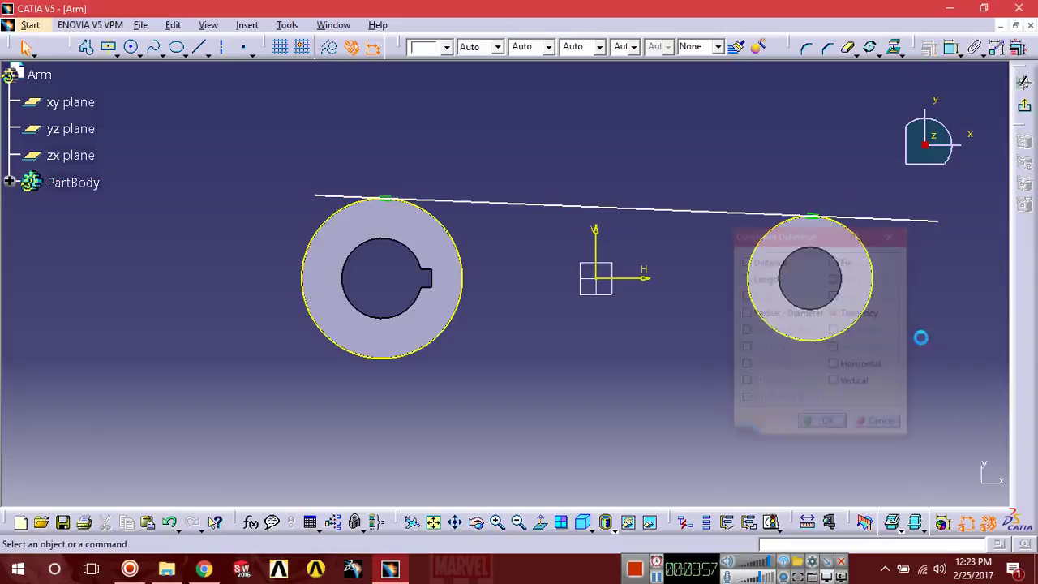
left_click(849, 46)
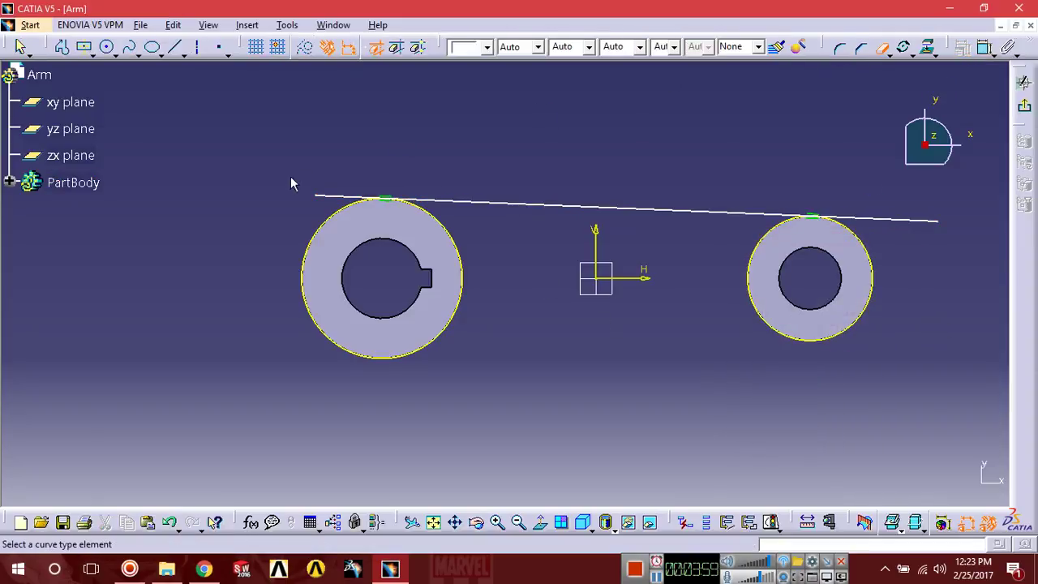
Quick-trim the top line's overhanging ends beyond the left and right circles.
left_click(338, 197)
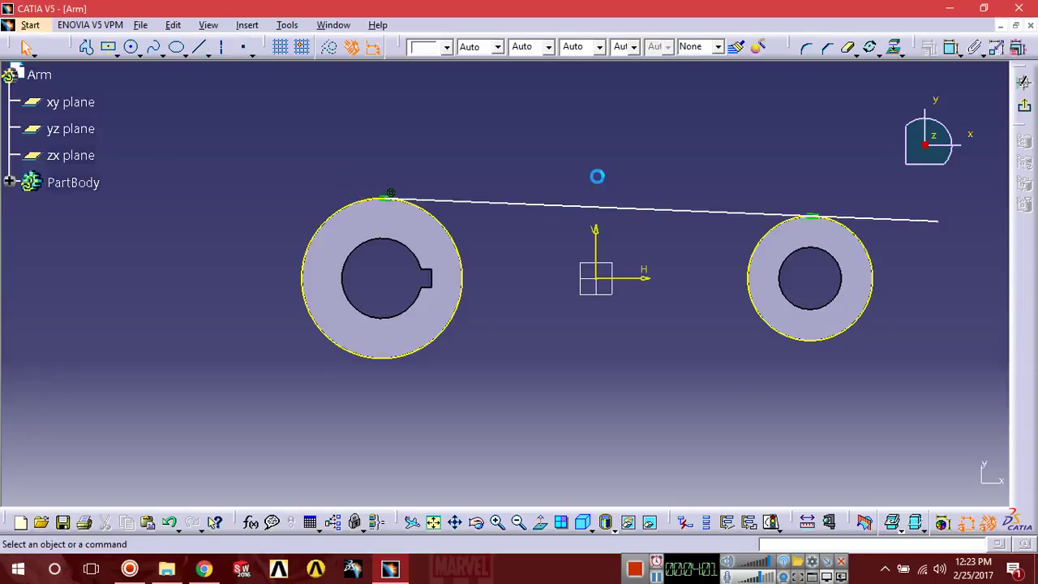
left_click(850, 48)
left_click(902, 220)
left_click(901, 54)
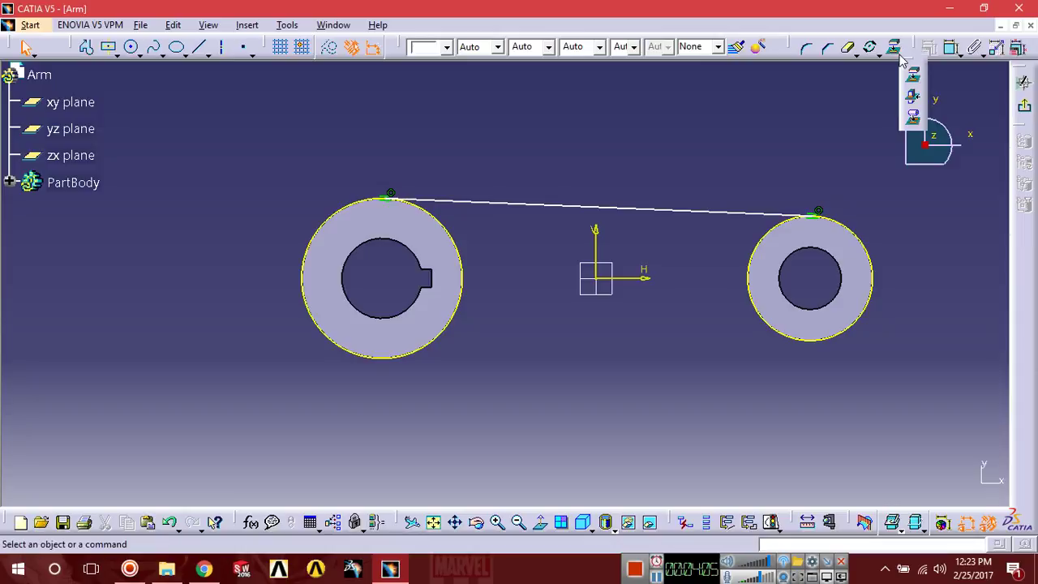
left_click(856, 55)
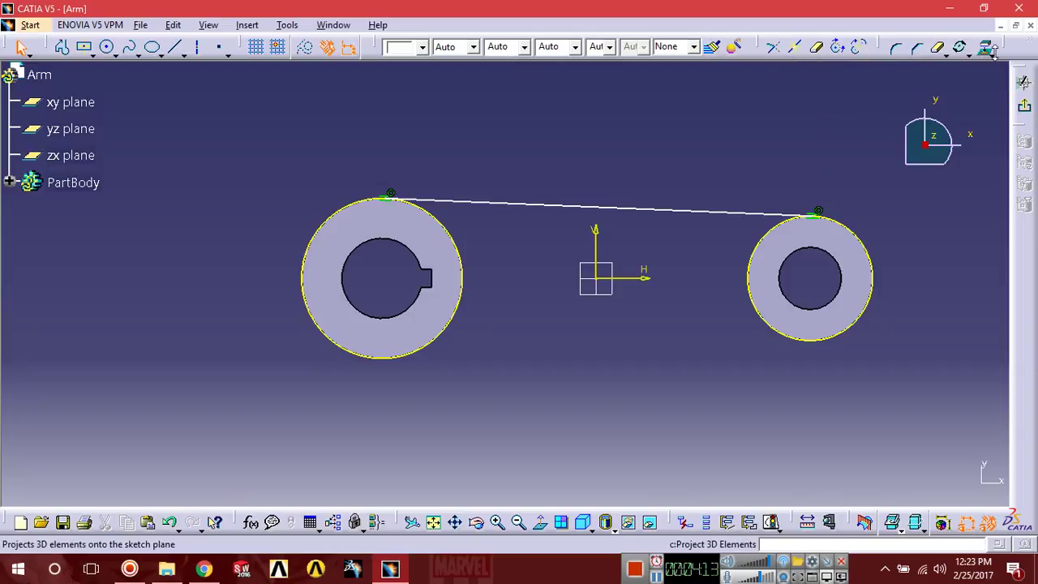
Mirror the top line about the horizontal axis with Symmetry to add a bottom line.
left_click(967, 54)
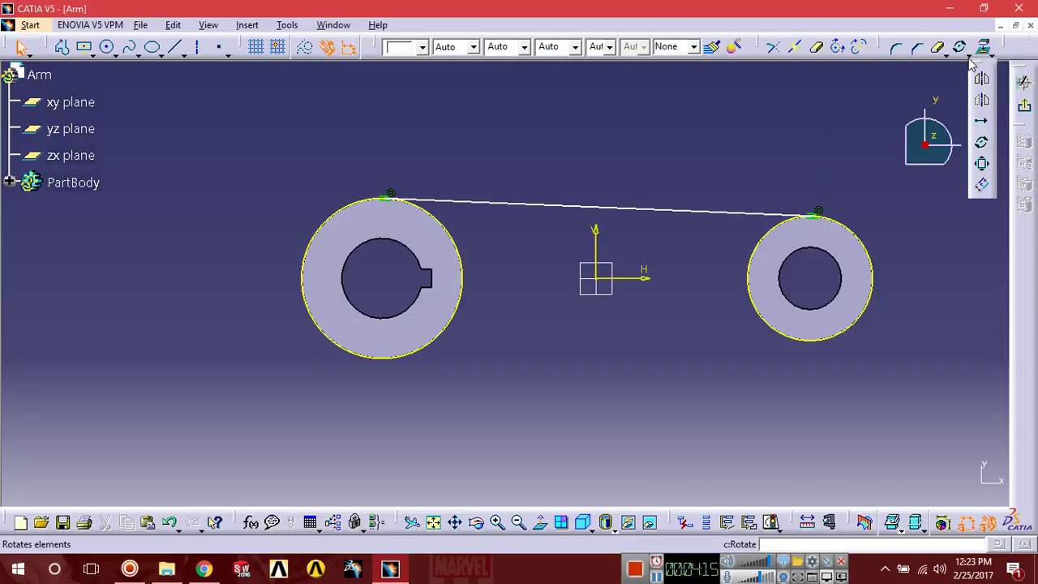
left_click(981, 99)
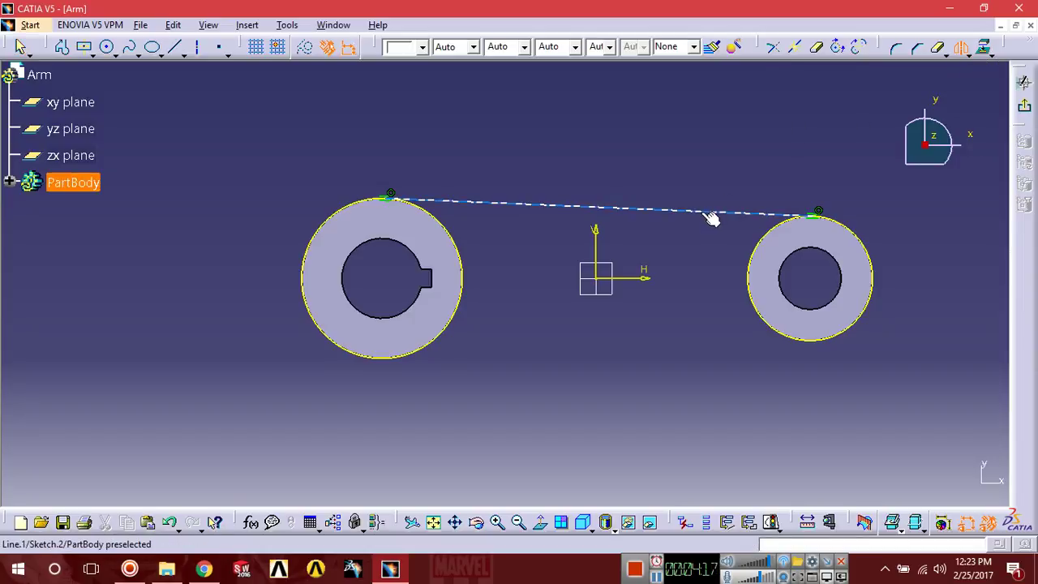
left_click(703, 213)
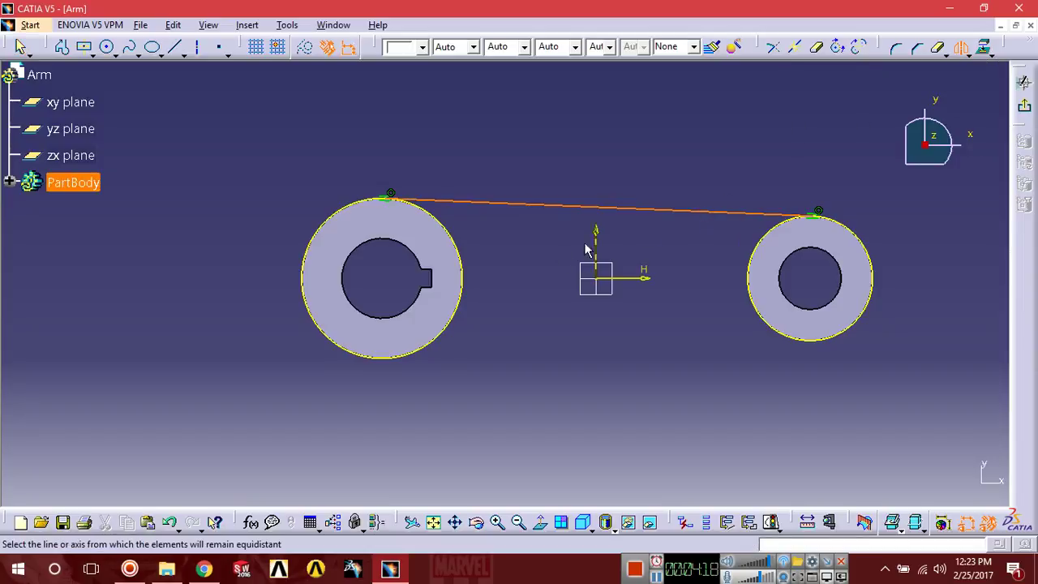
left_click(630, 280)
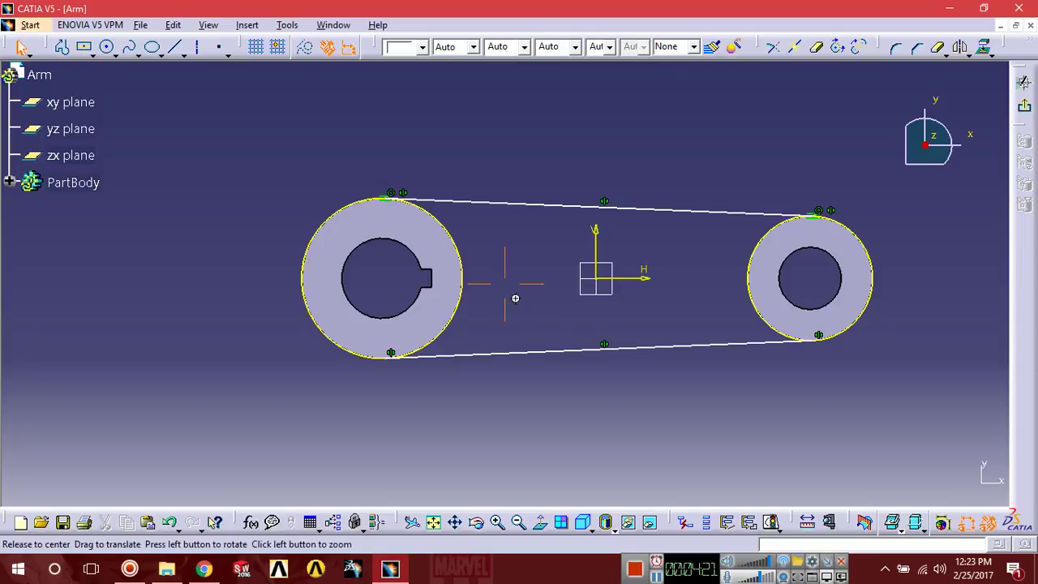
middle_click_drag(514, 297, 528, 312)
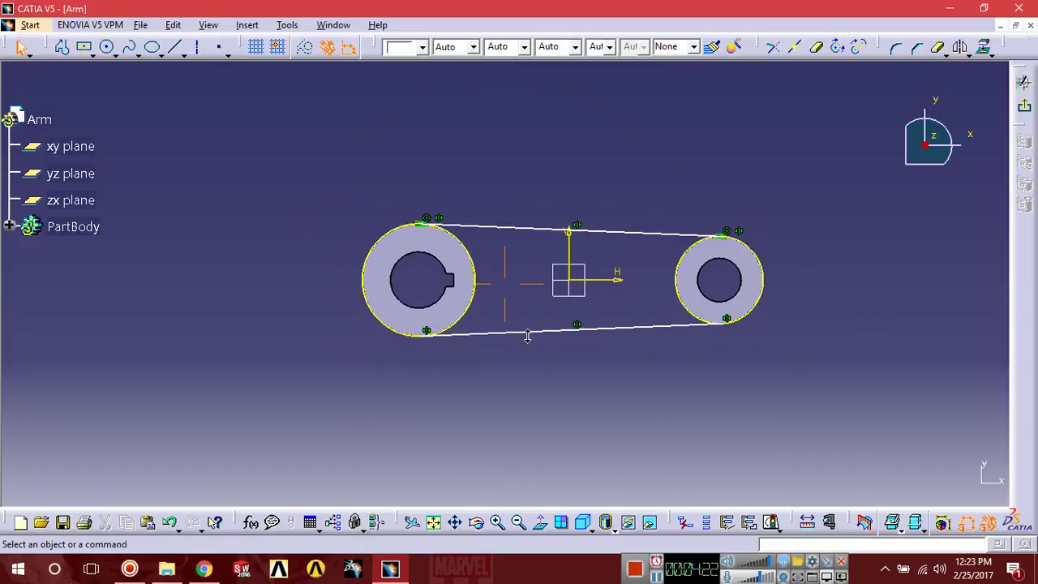
Quick-trim the inner portions of the left and right boss circles, then tilt the view.
left_click(816, 46)
left_click(378, 220)
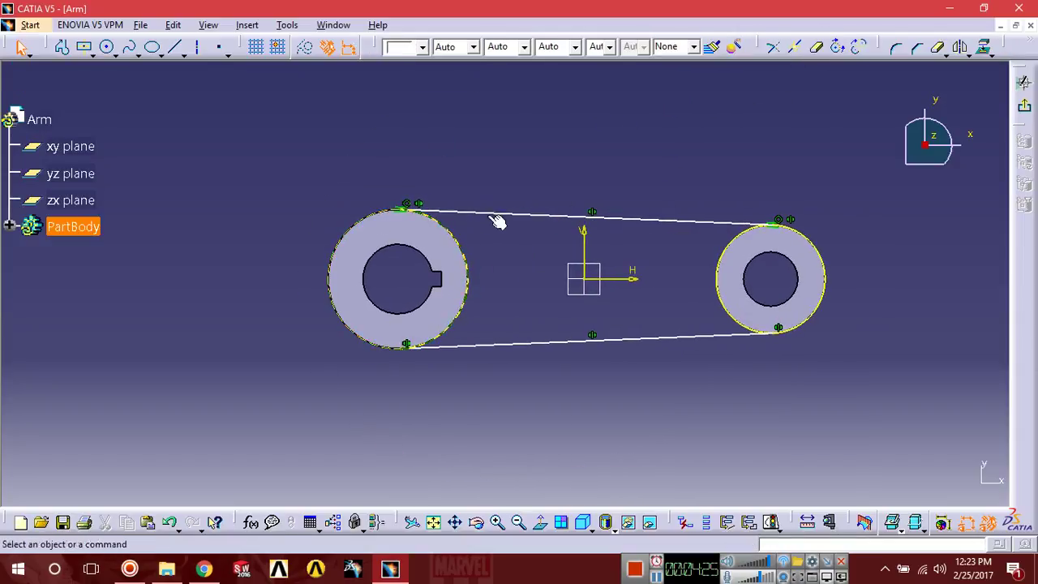
left_click(816, 46)
left_click(825, 255)
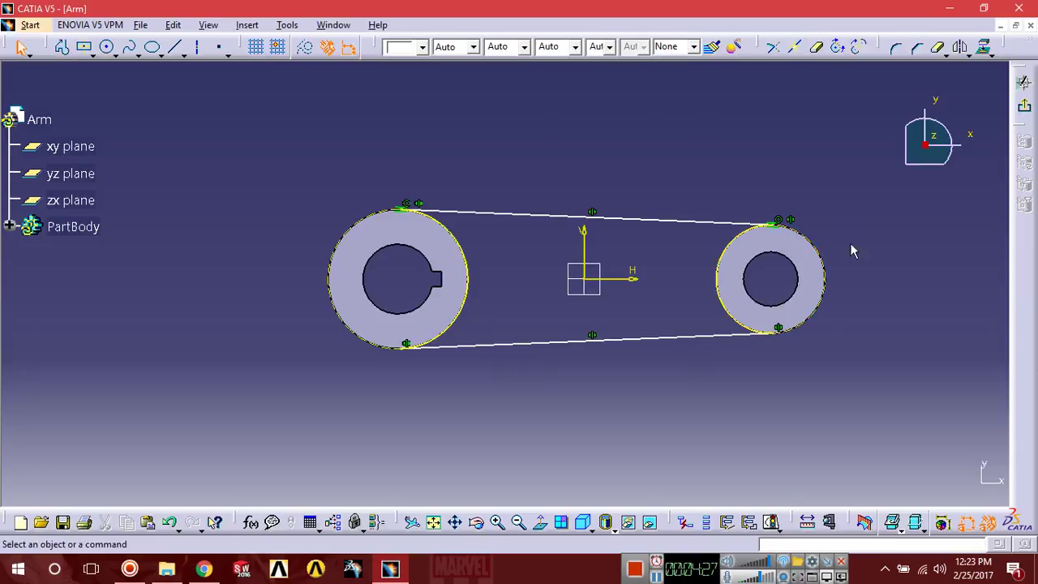
mouse_move(773, 366)
middle_mouse_down()
mouse_move(585, 303)
mouse_move(602, 331)
middle_mouse_up()
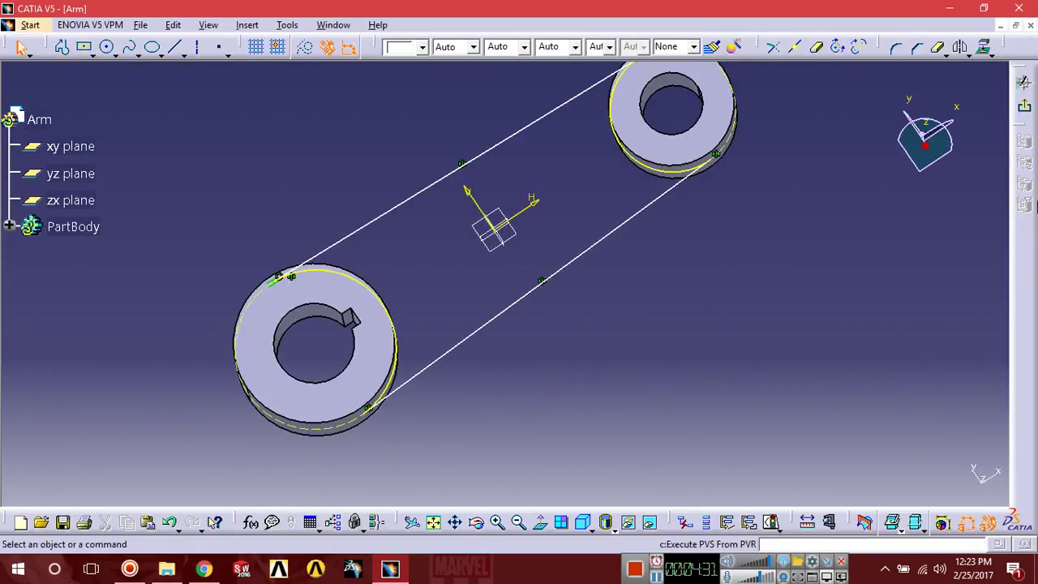
Pad Sketch.2 with mirrored extent and length 25/2 mm to create the web.
left_click(1025, 106)
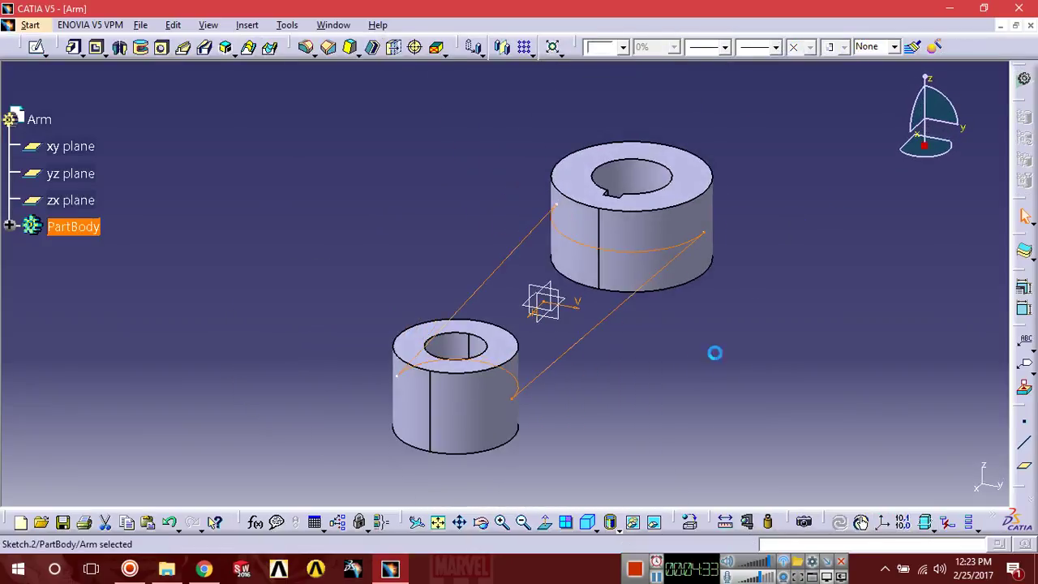
left_click(73, 46)
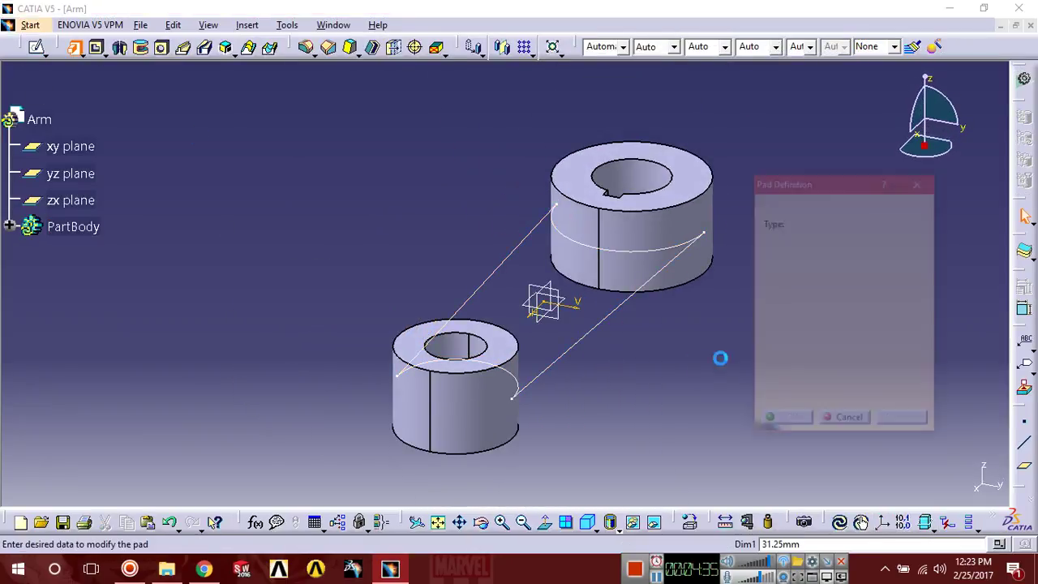
left_click(769, 351)
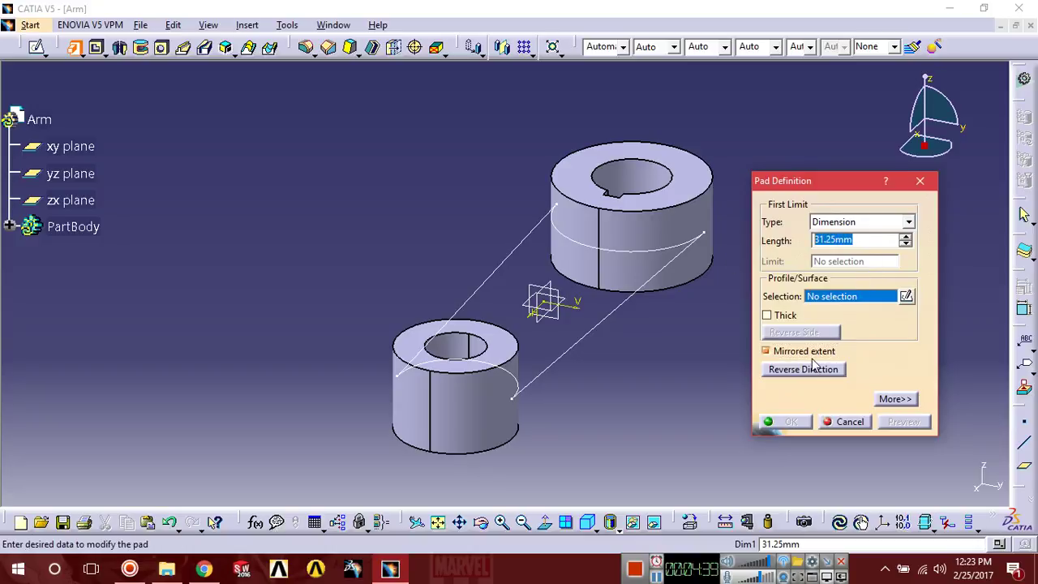
type("25")
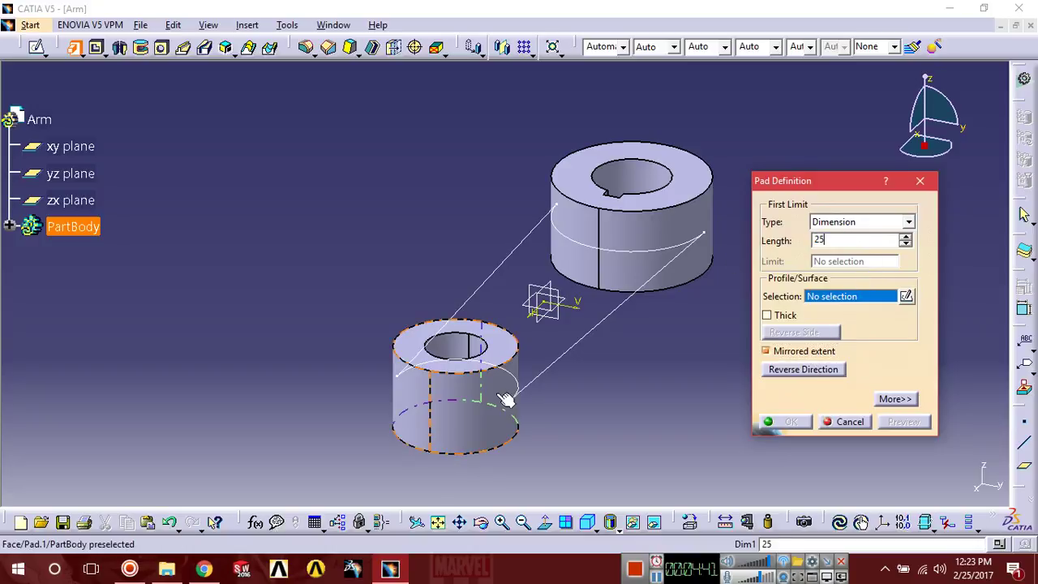
type("/2")
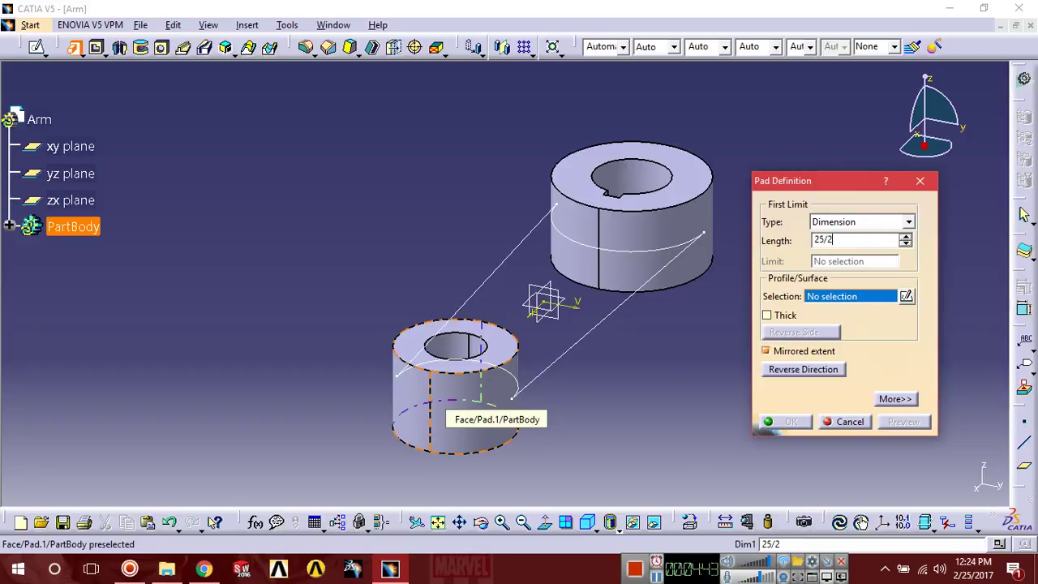
left_click(598, 342)
left_click(915, 428)
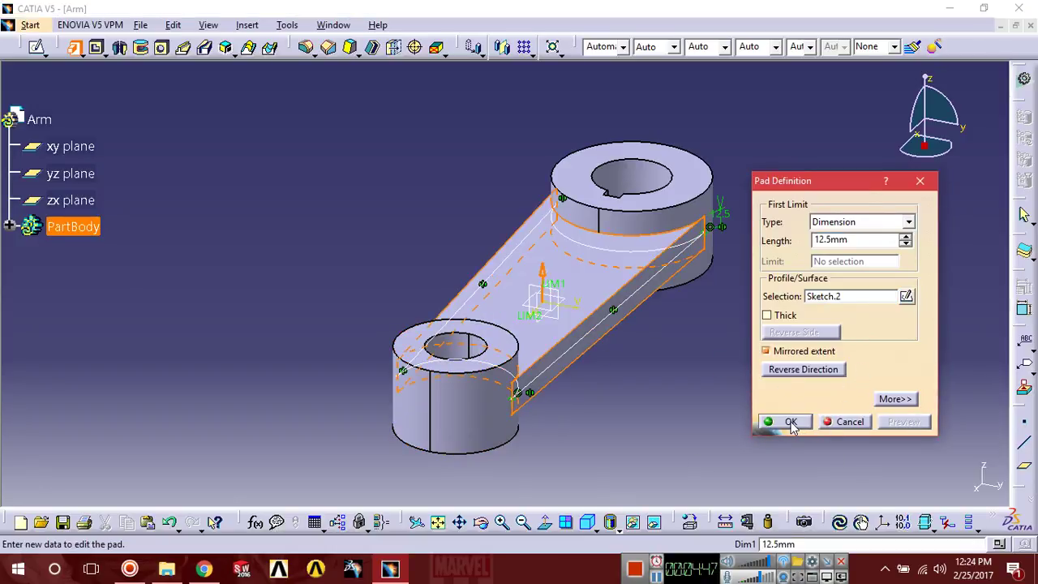
left_click(791, 423)
Inspect the finished arm in isometric view and save it as Arm in Butterfly Valve.
mouse_move(626, 419)
middle_mouse_down()
mouse_move(641, 389)
mouse_move(653, 439)
middle_mouse_up()
left_click(688, 403)
middle_click_drag(688, 403, 617, 485)
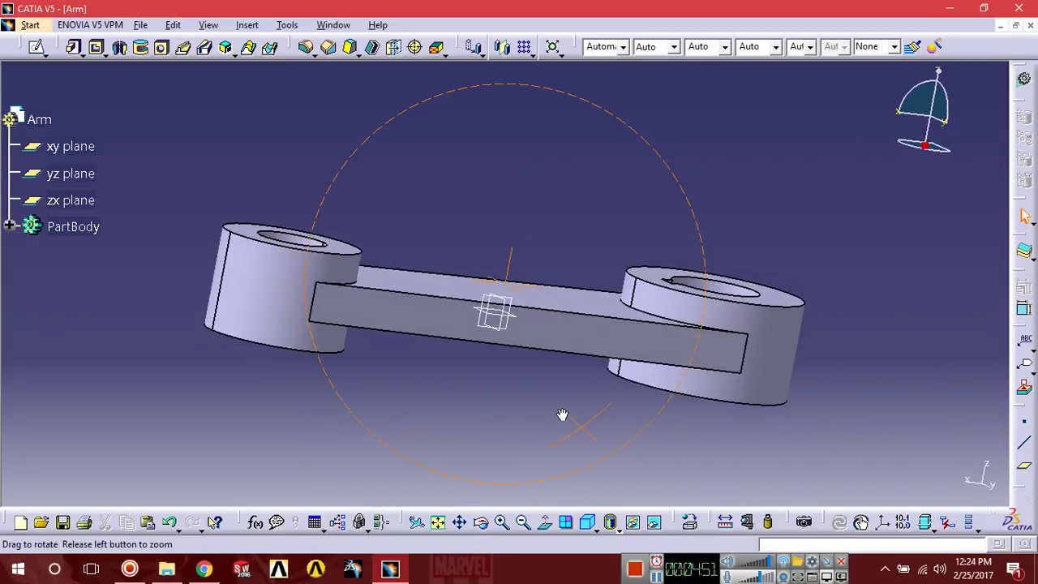
left_click(587, 521)
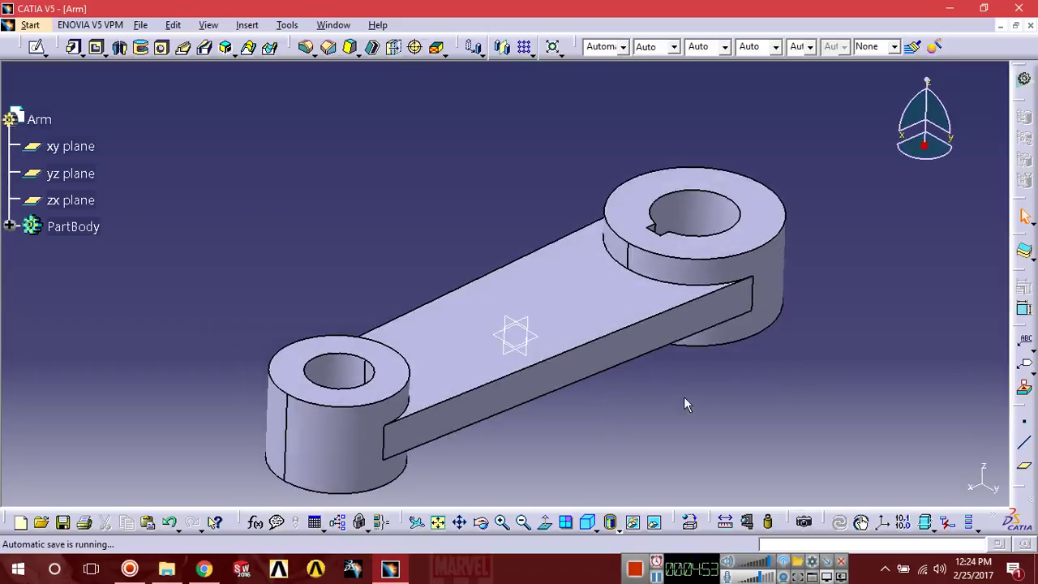
scroll(654, 405, "down", 3)
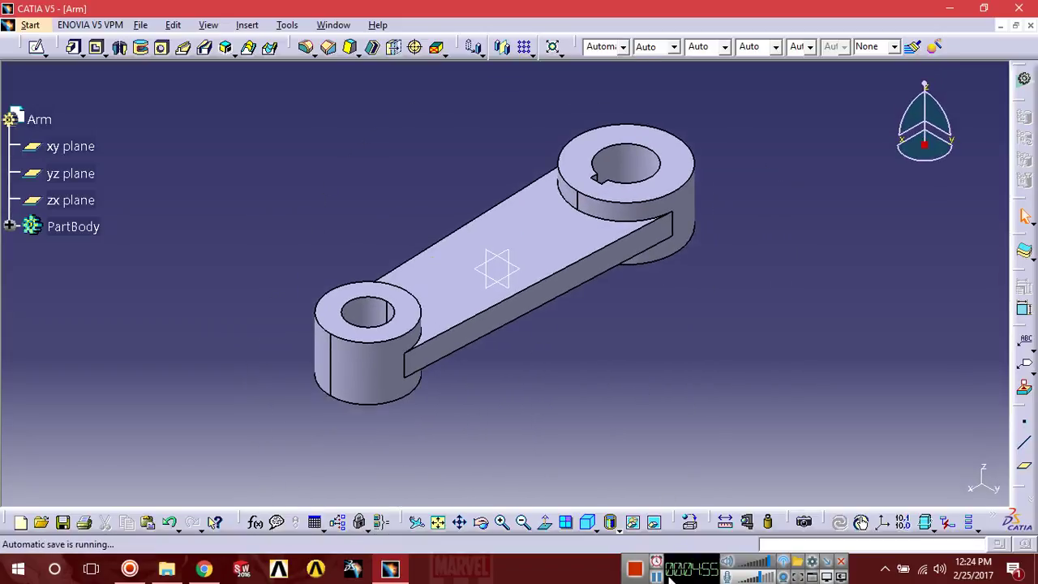
left_click(63, 522)
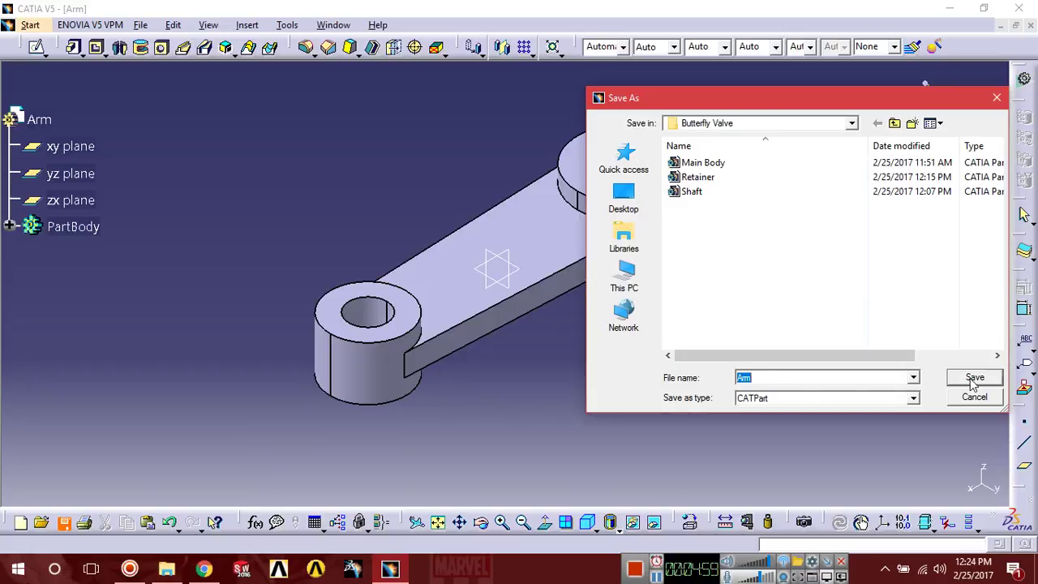